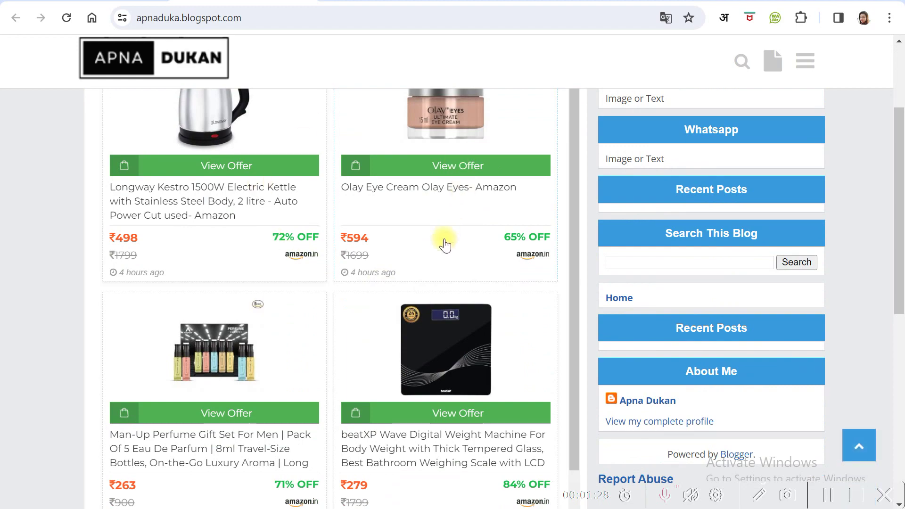
Look through the product offers listed on the Apna Dukan blog's home page
scroll(348, 302, "down", 3)
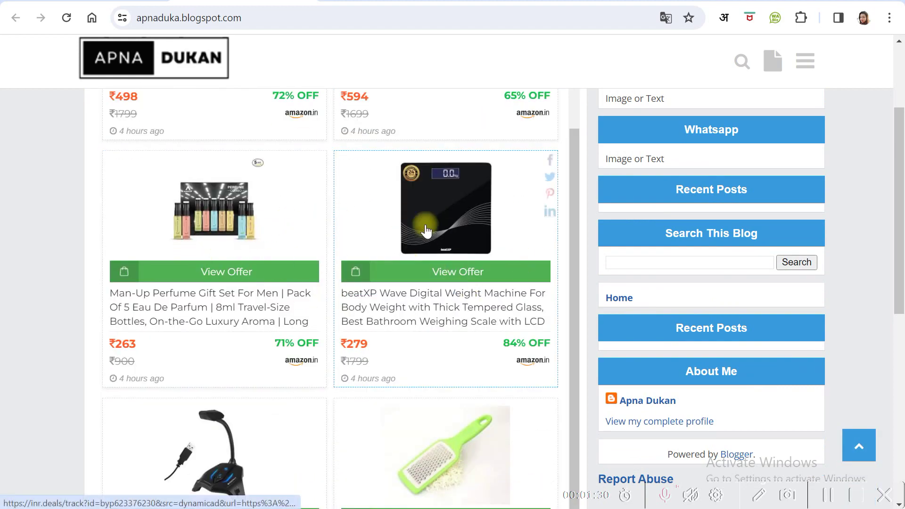
scroll(391, 324, "down", 1)
scroll(390, 323, "down", 4)
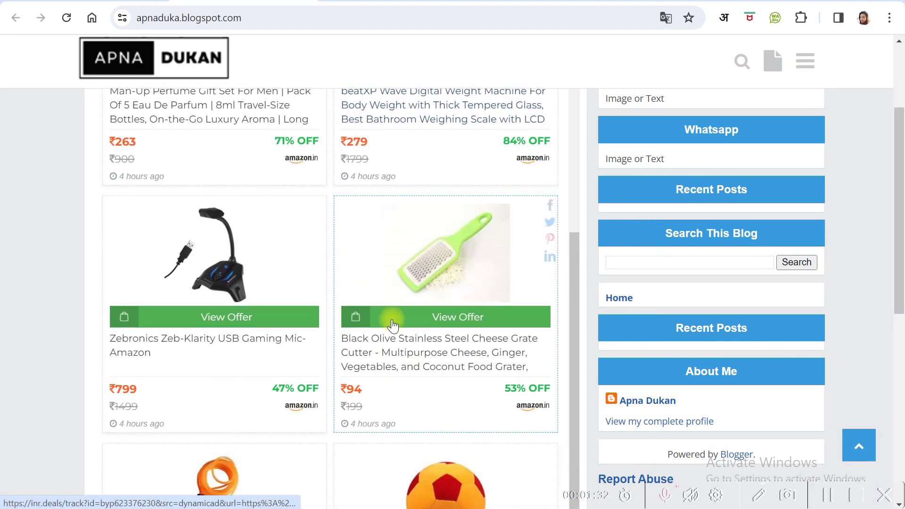
scroll(391, 323, "up", 8)
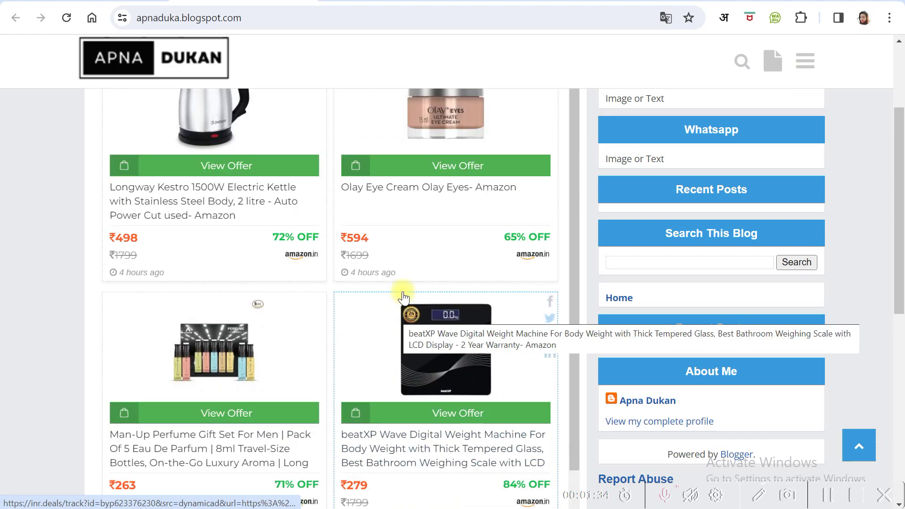
scroll(396, 320, "up", 3)
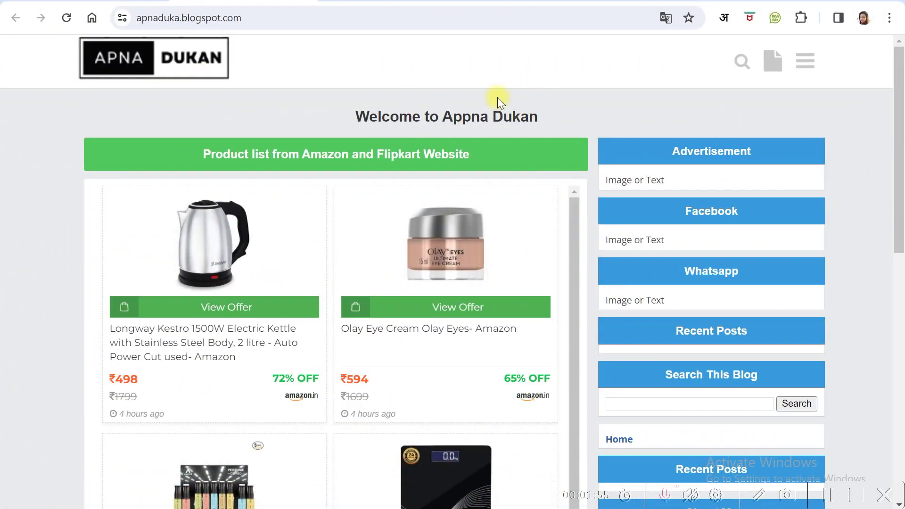
Look over the Amazon Associates home page and the INRDeals publisher dashboard
left_click(510, 2)
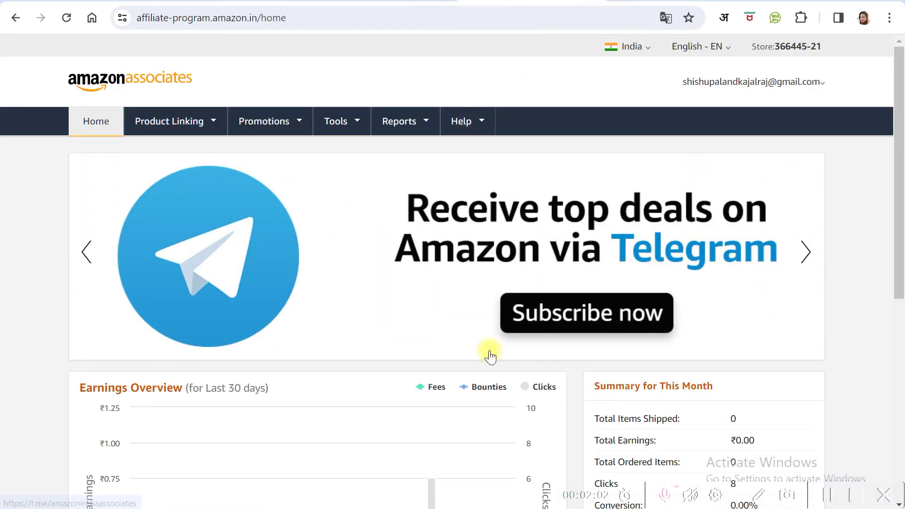
left_click(650, 2)
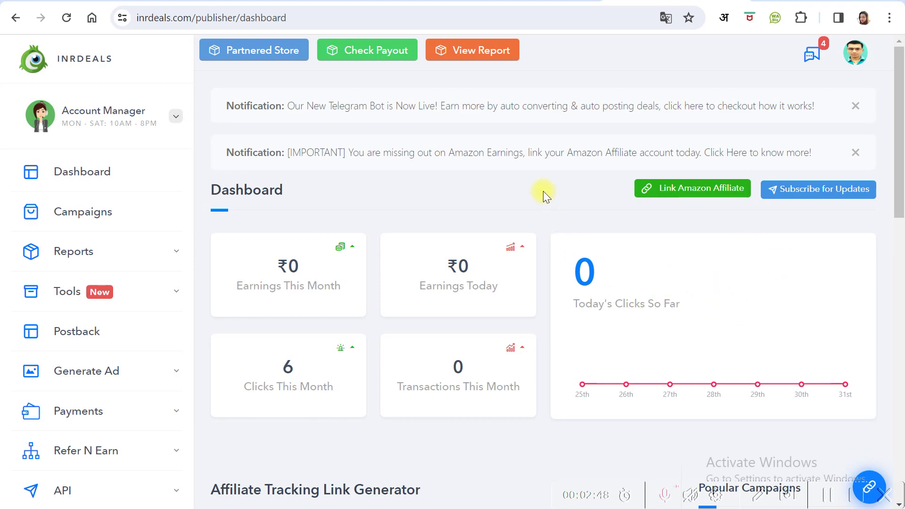
key("ctrl+Tab")
scroll(425, 330, "down", 5)
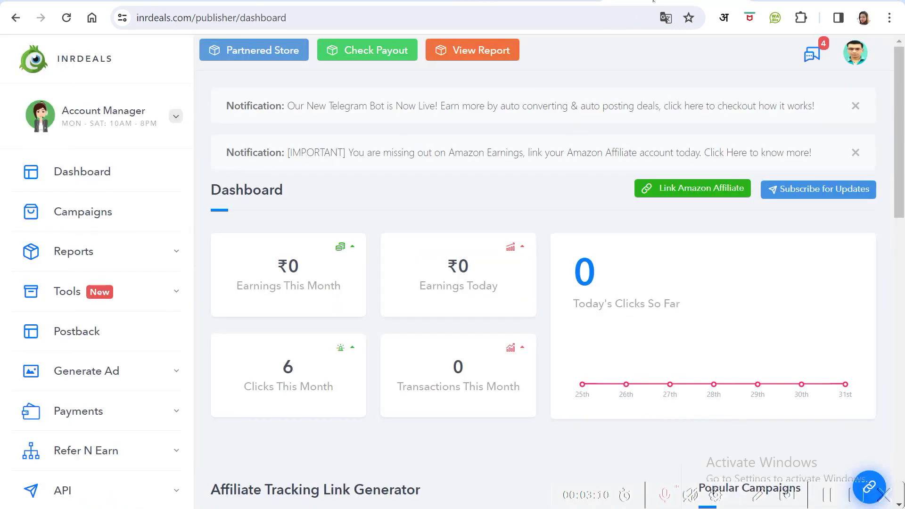
left_click(622, 5)
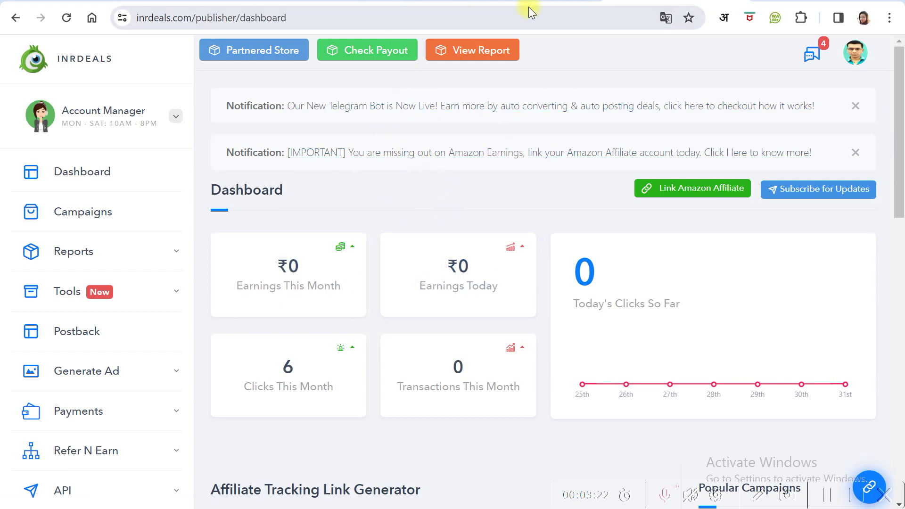
View the Apna Dukan blog again and examine the e-commerce Templates download card on the dgtechagency.com theme page
left_click(238, 2)
scroll(894, 288, "down", 1)
scroll(895, 289, "up", 1)
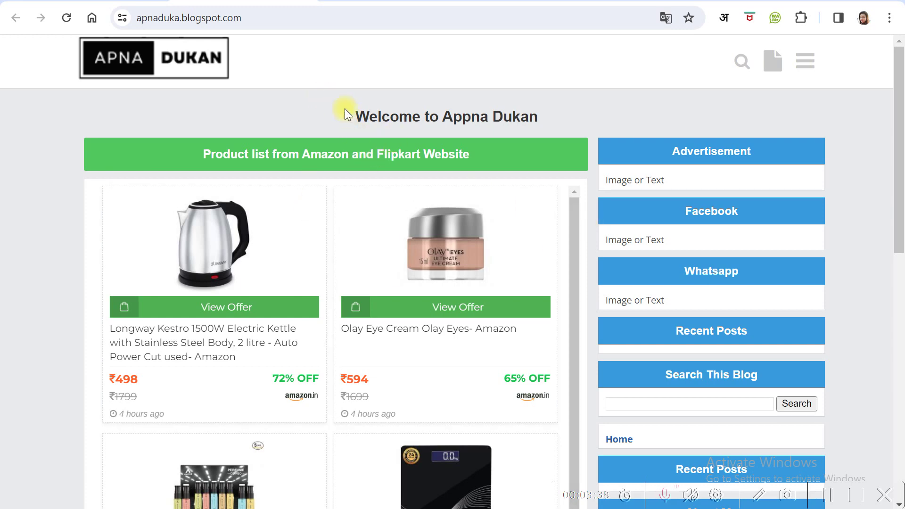
key("ctrl+Tab")
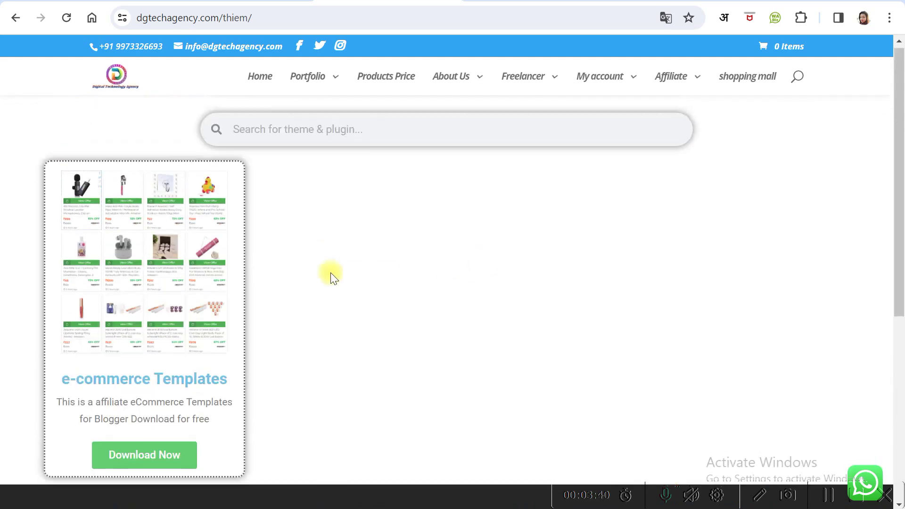
scroll(367, 287, "up", 2)
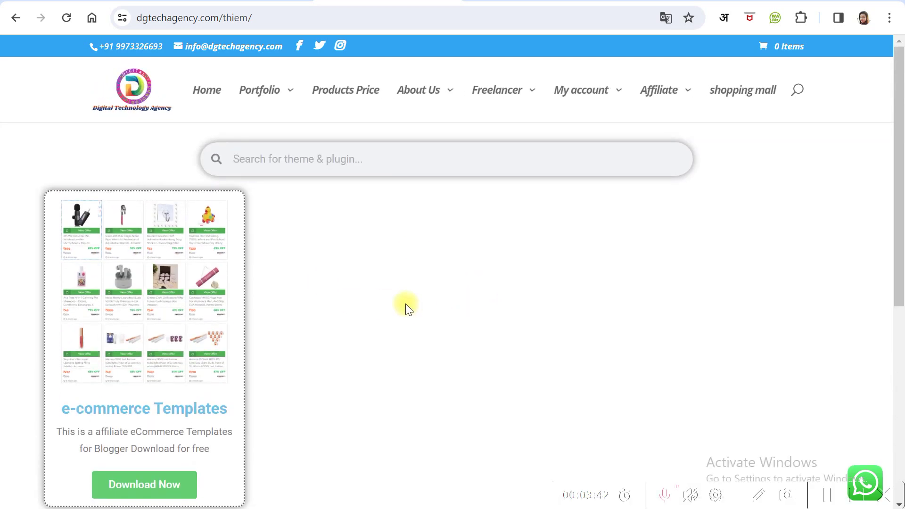
scroll(403, 308, "down", 3)
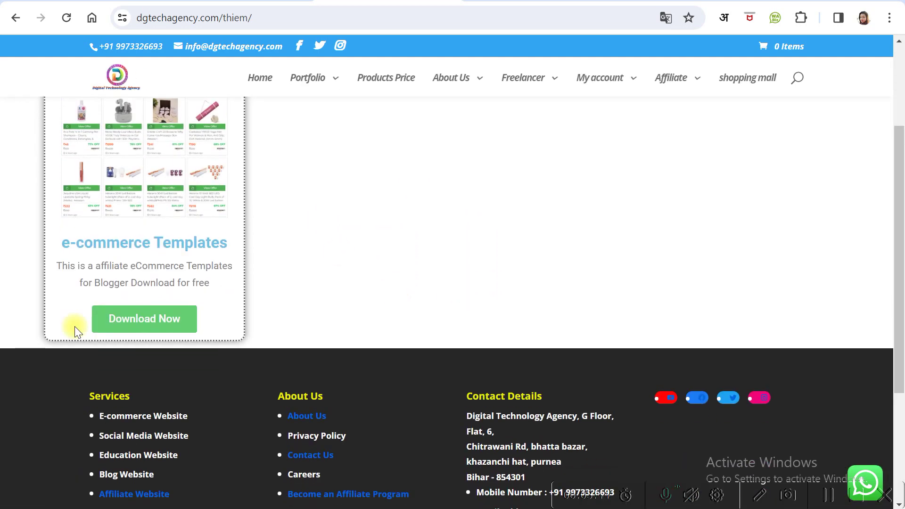
scroll(477, 366, "up", 3)
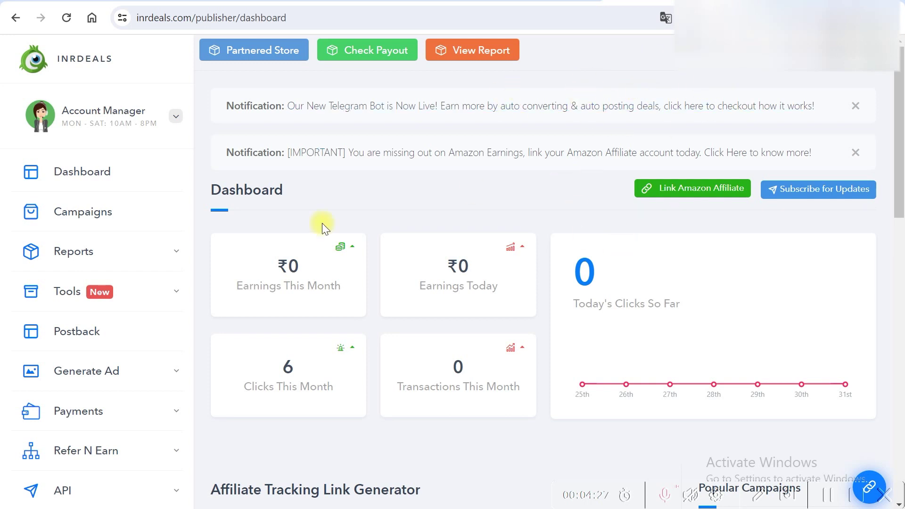
Open the Amazon Affiliate Integrator tool in INRDeals
mouse_move(54, 108)
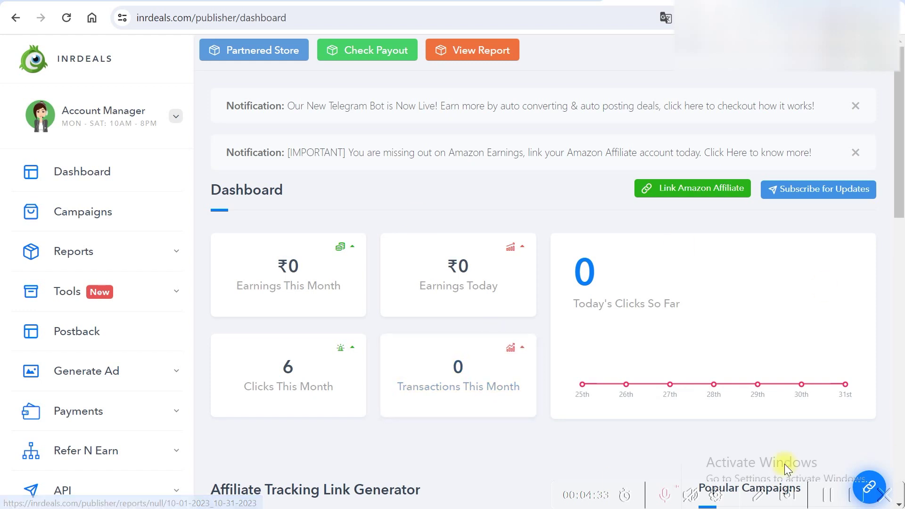
left_click(66, 302)
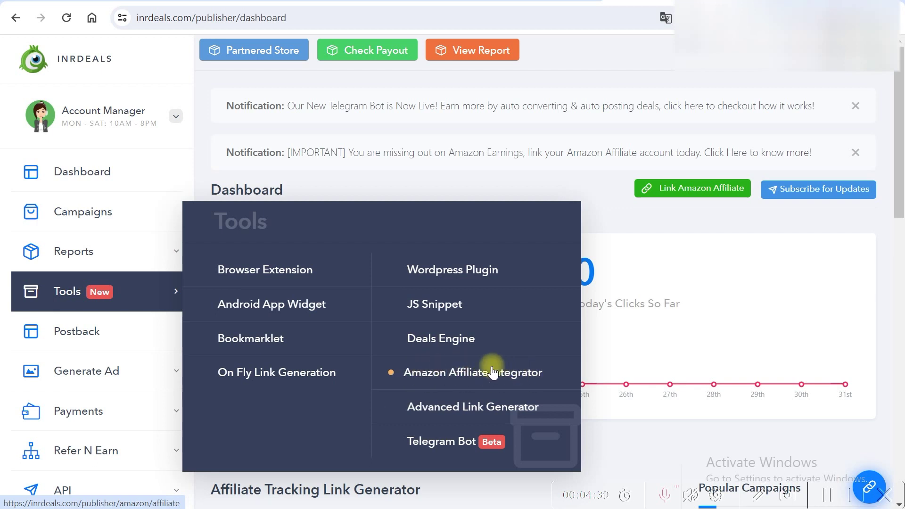
left_click(451, 373)
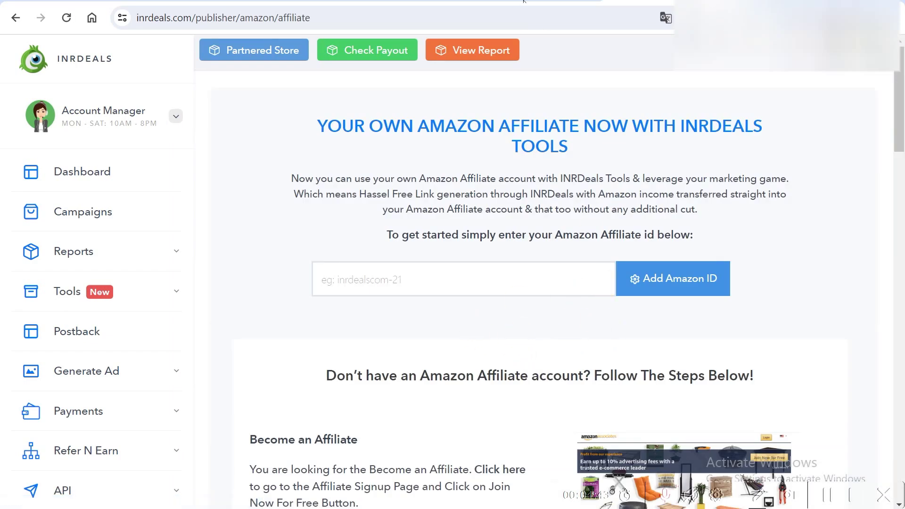
Switch to Amazon Associates and copy the account's store ID
key("ctrl+Tab")
scroll(525, 126, "up", 5)
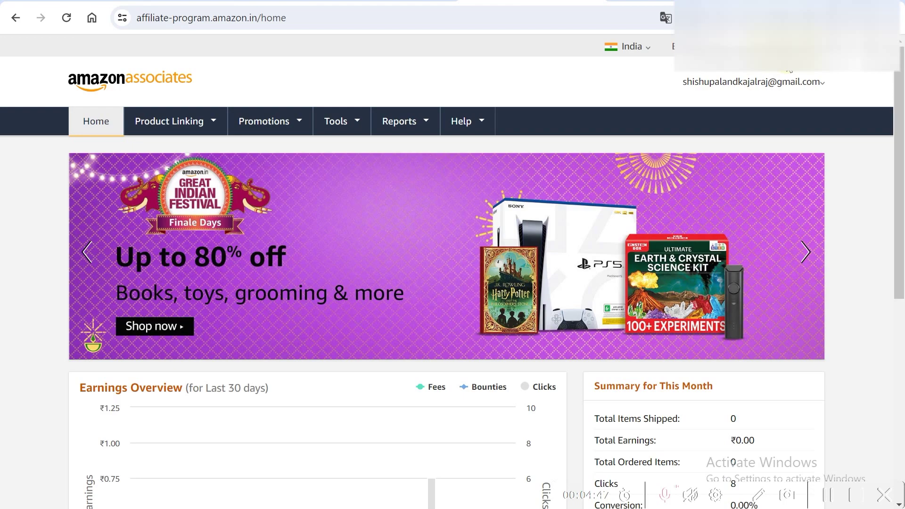
mouse_move(783, 6)
left_mouse_down()
mouse_move(738, 12)
mouse_move(726, 66)
mouse_move(877, 47)
mouse_move(802, 7)
left_mouse_up()
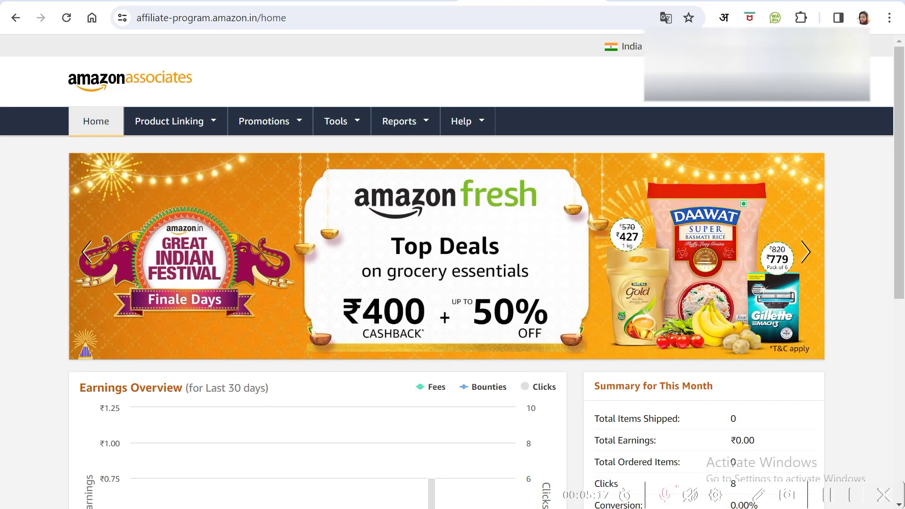
Paste the Amazon store ID into the INRDeals Amazon Affiliate Integrator and add it to the account
left_click(659, 1)
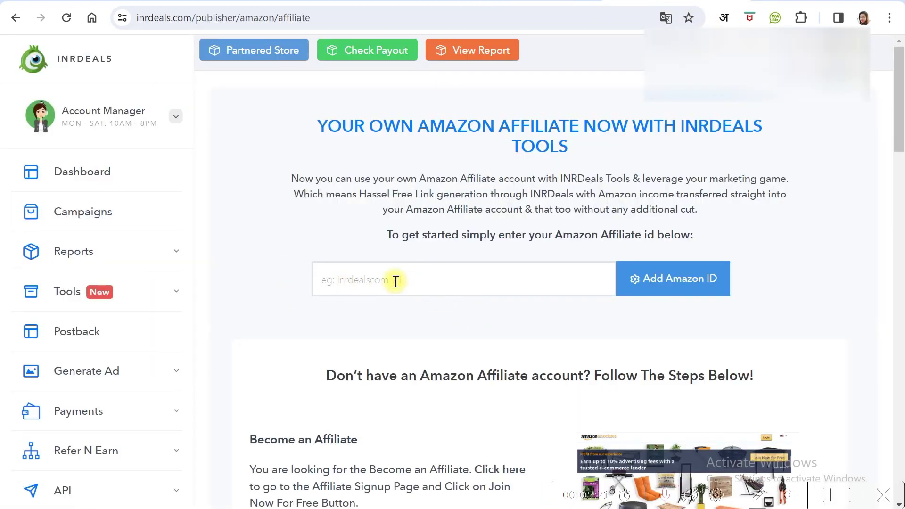
left_click(394, 281)
key("ctrl+v")
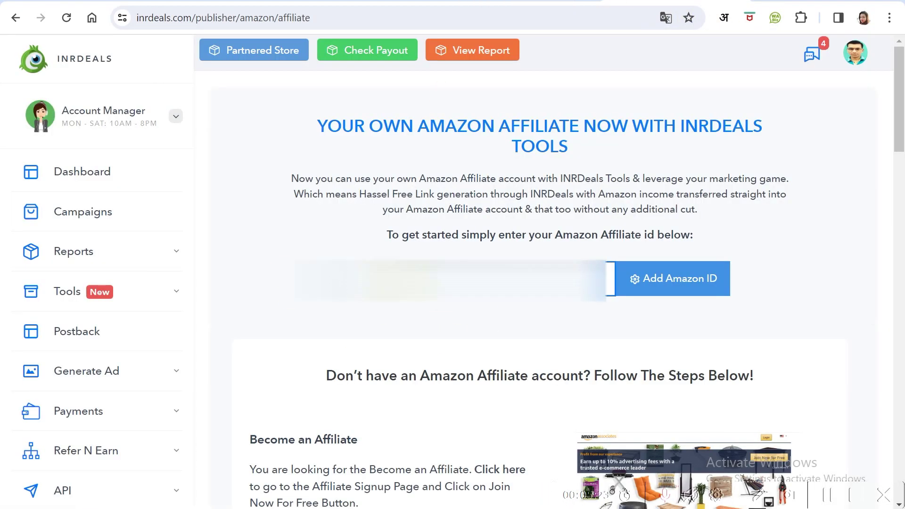
left_click(267, 328)
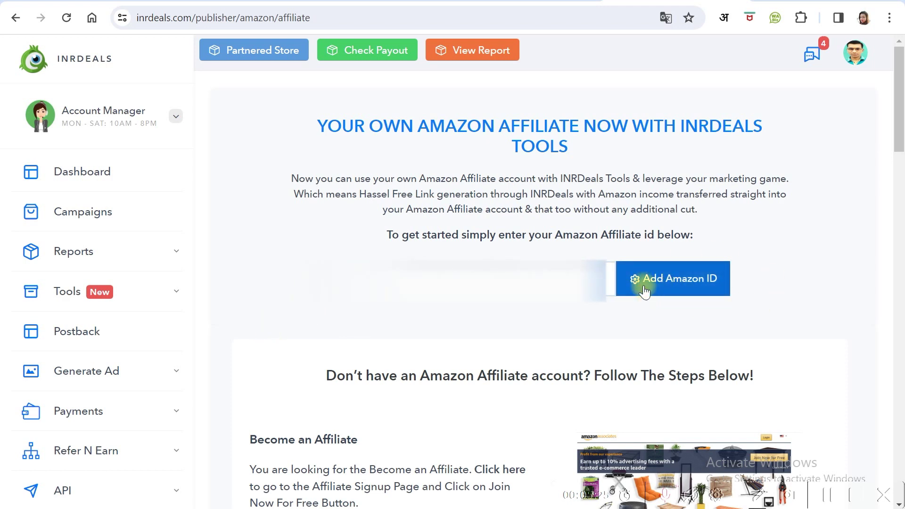
left_click(682, 285)
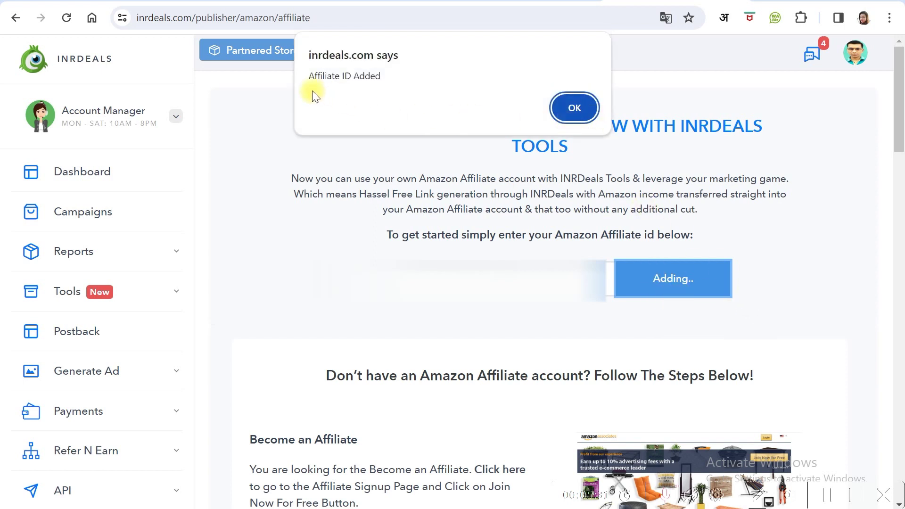
left_click(573, 111)
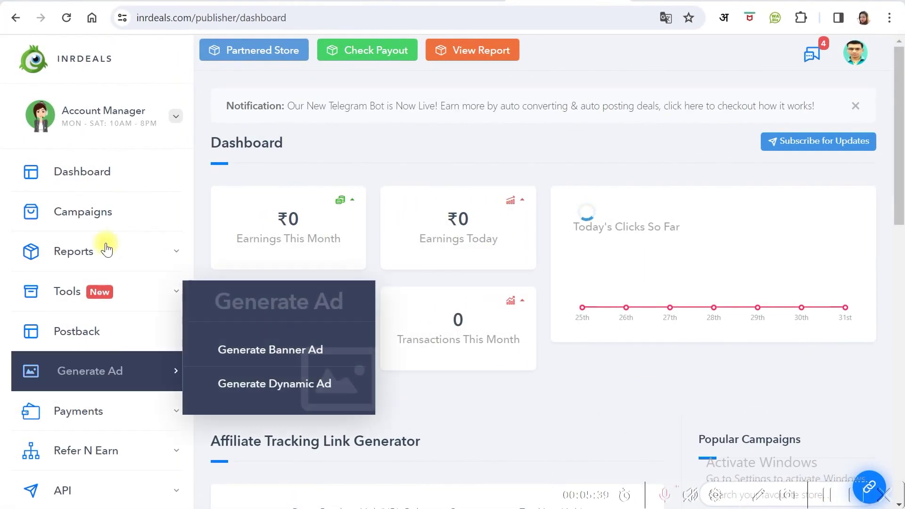
Open the INRDeals Deals Engine tool and select its whole iframe embed code
mouse_move(74, 296)
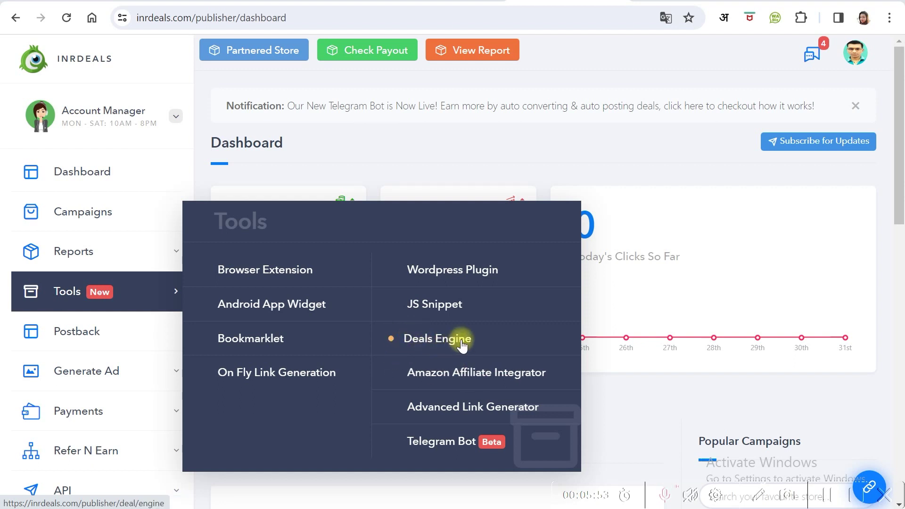
left_click(441, 339)
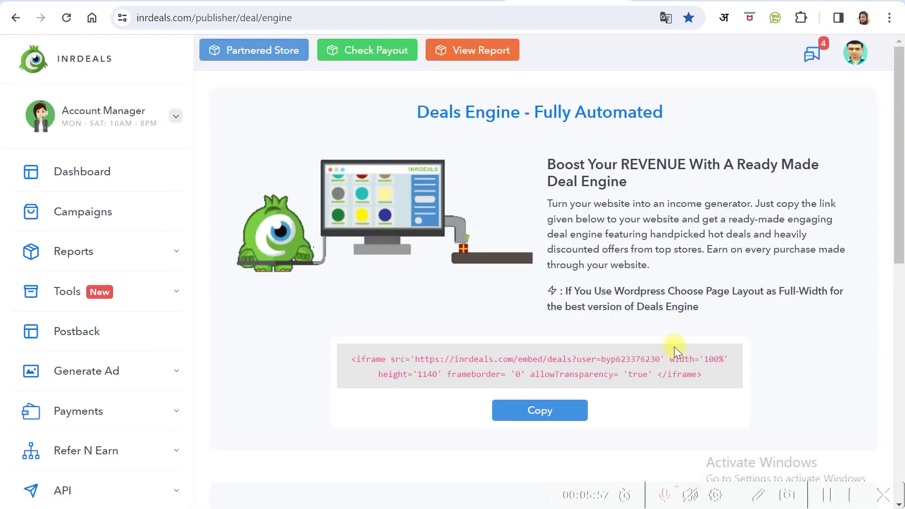
left_click_drag(359, 362, 333, 364)
left_click(711, 375)
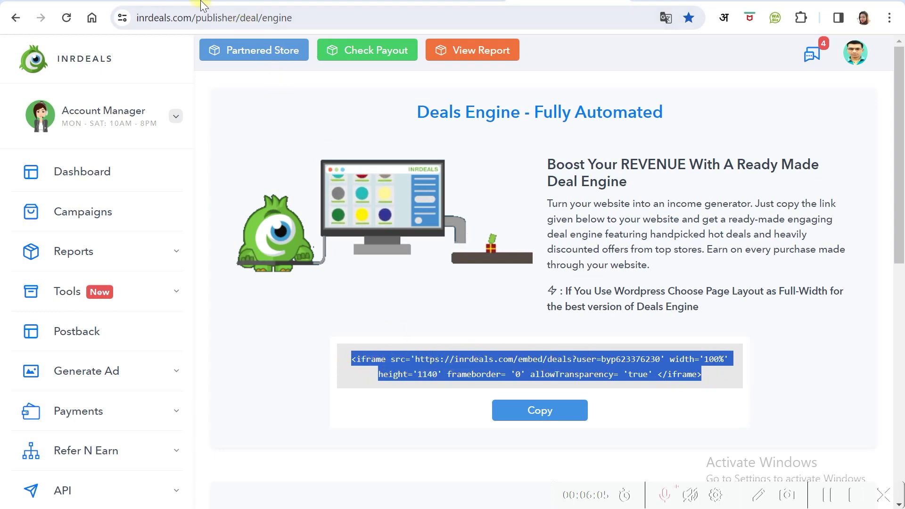
Examine the embedded Amazon and Flipkart product list on the Apna Dukan blog
key("ctrl+Tab")
scroll(358, 368, "down", 7)
scroll(374, 384, "down", 1)
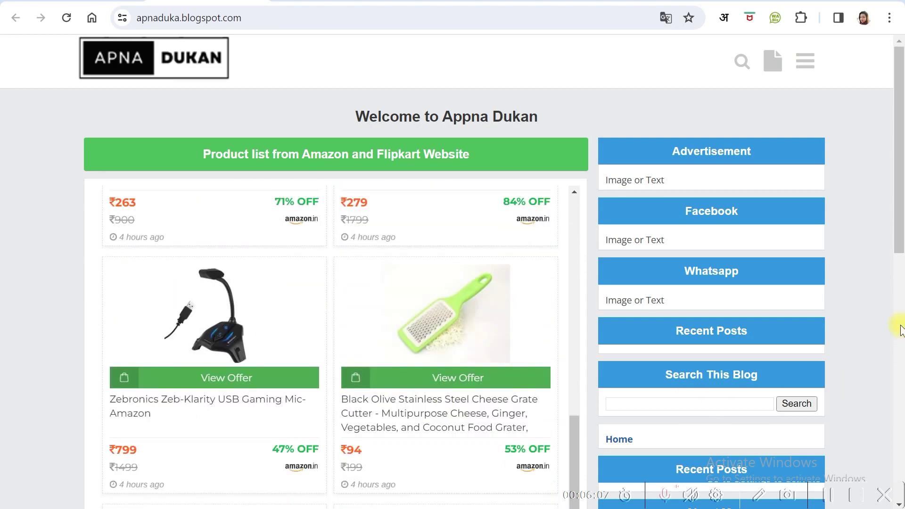
scroll(896, 340, "down", 5)
scroll(802, 371, "up", 5)
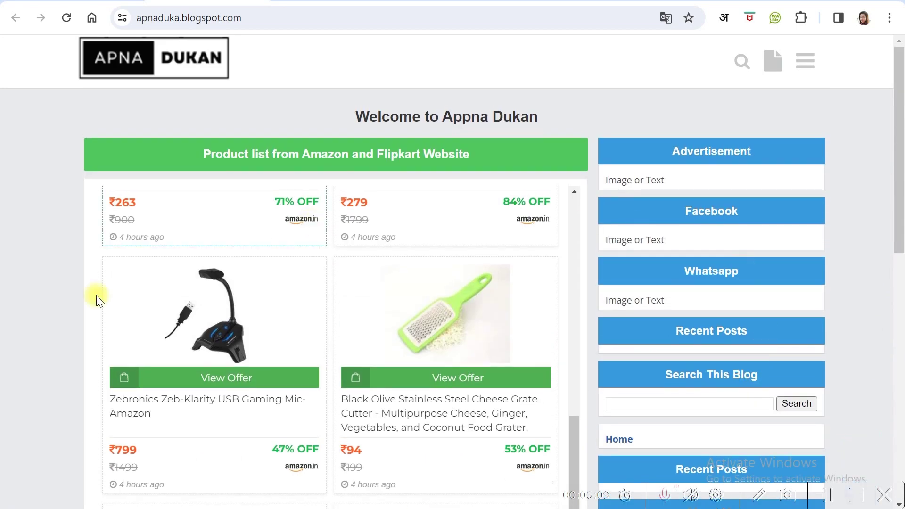
scroll(330, 198, "up", 3)
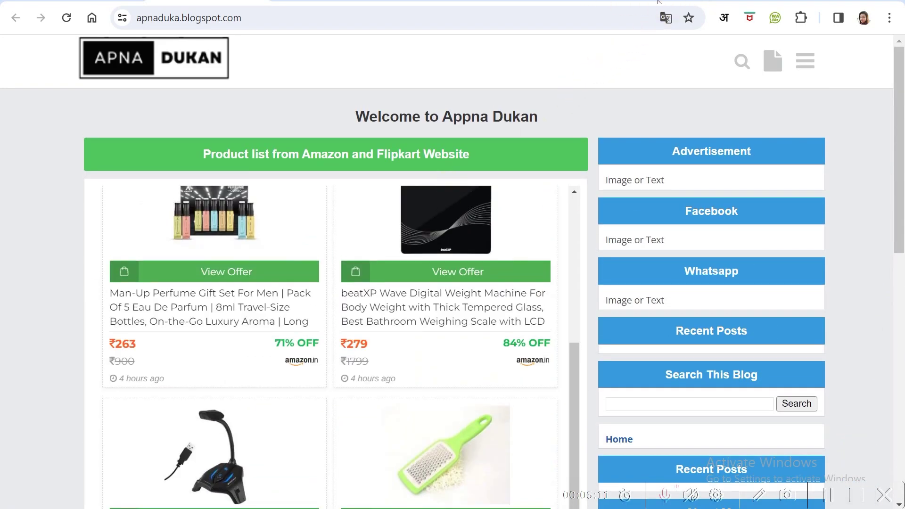
Return to the INRDeals Deals Engine page and copy the iframe embed code to the clipboard
key("ctrl+Tab")
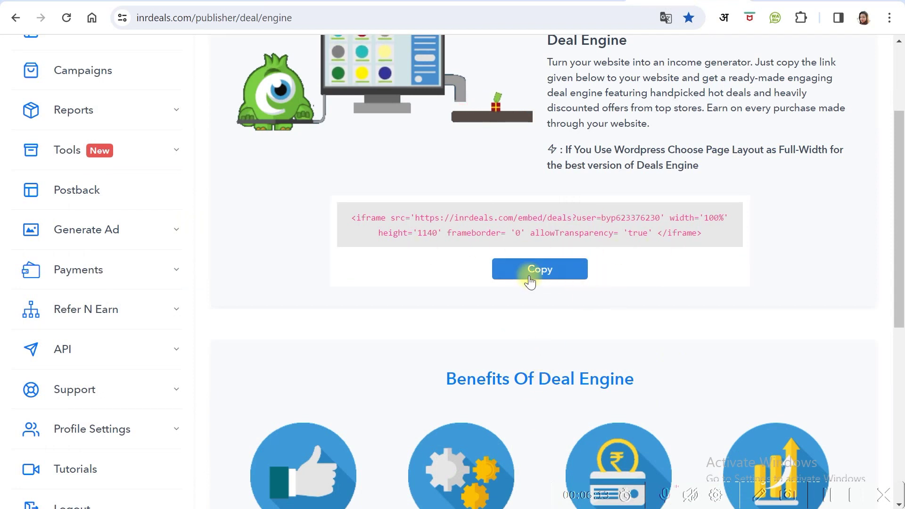
left_click(547, 273)
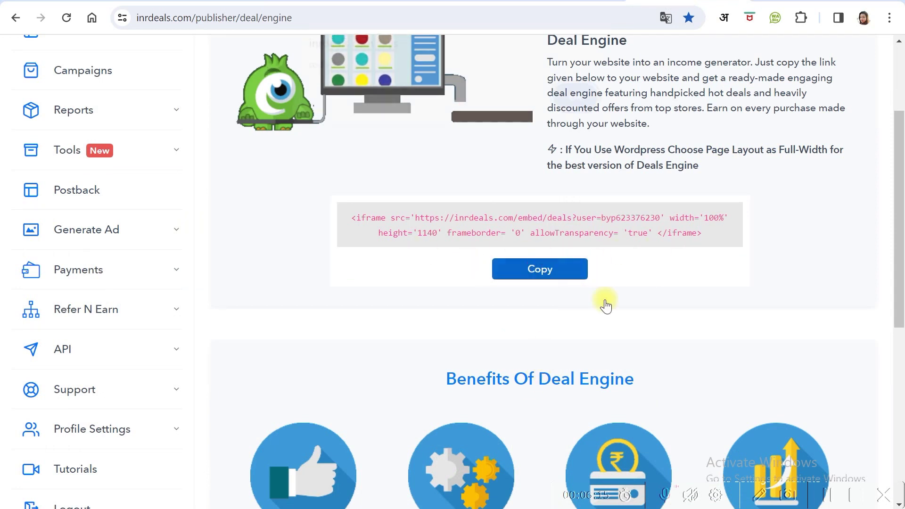
left_click(573, 104)
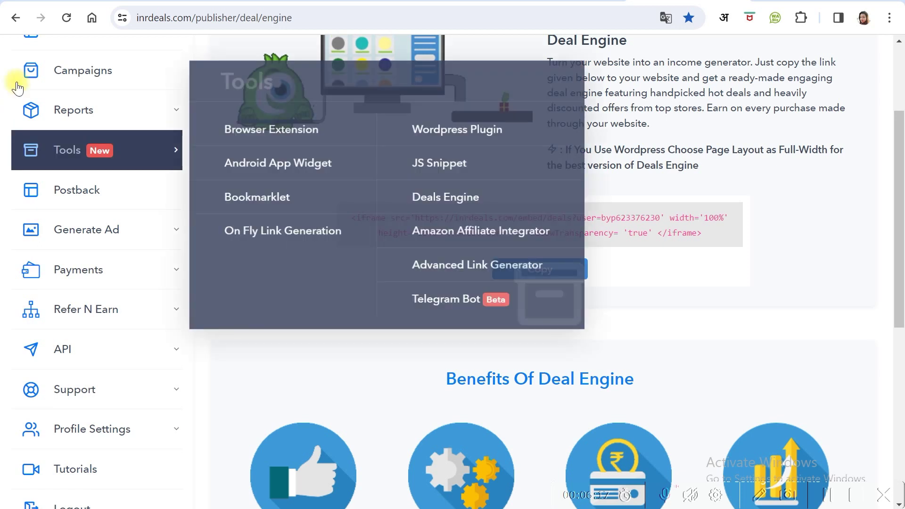
Switch to Blogger and open the Apna Dukan theme's HTML for editing
key("ctrl+Tab")
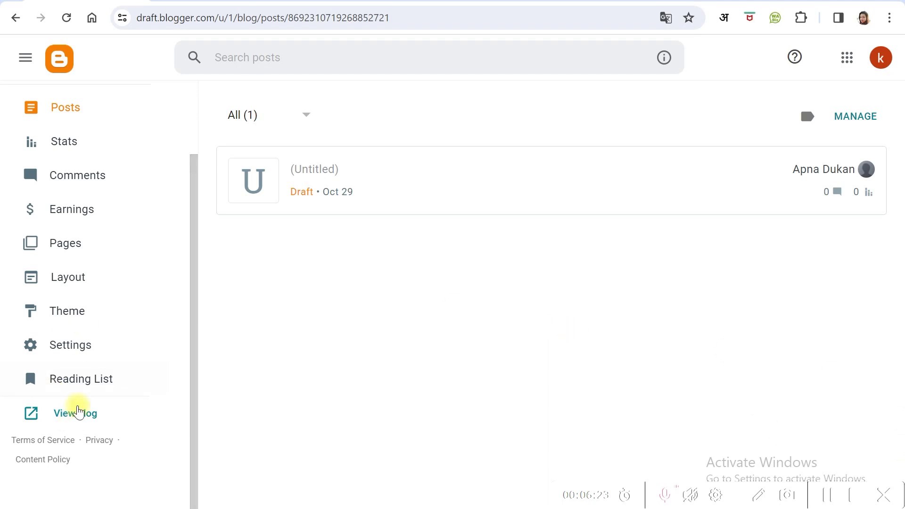
left_click(67, 311)
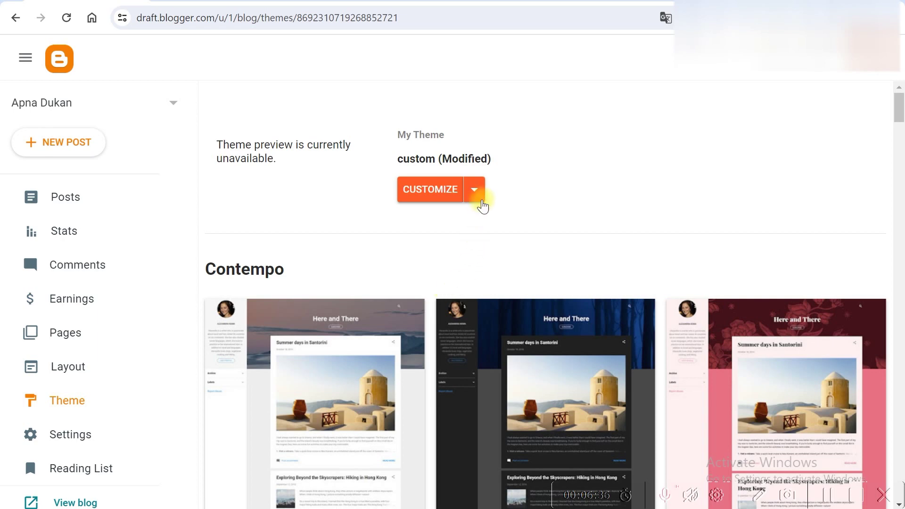
left_click(471, 189)
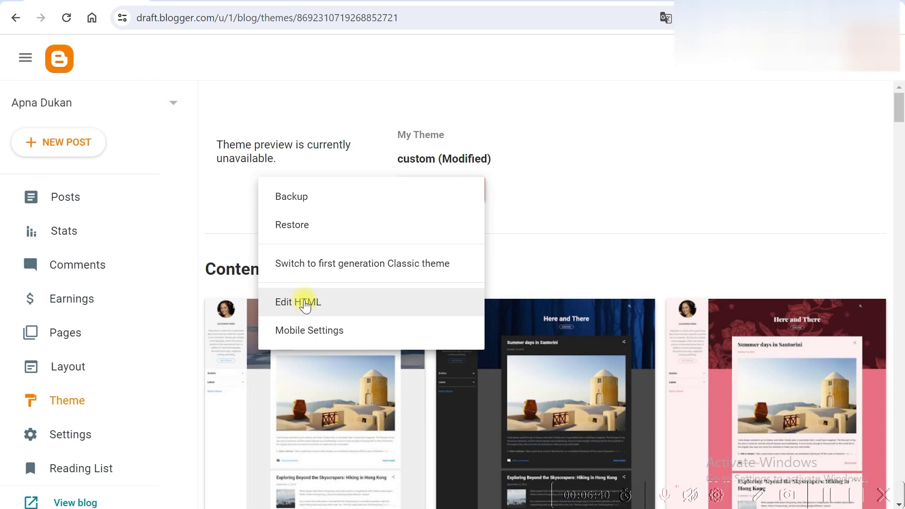
left_click(305, 303)
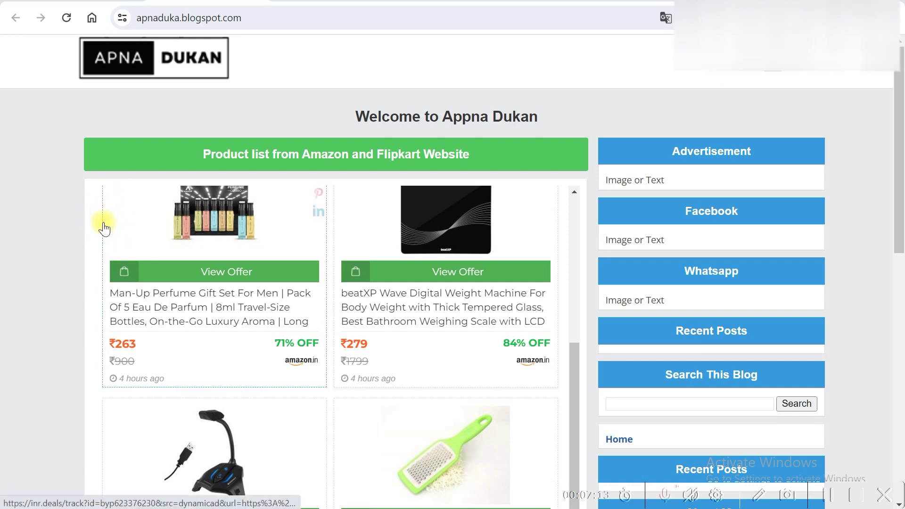
Inspect the container around the Amazon and Flipkart product list on the Apna Dukan blog to find its div class
mouse_move(141, 236)
right_click(90, 220)
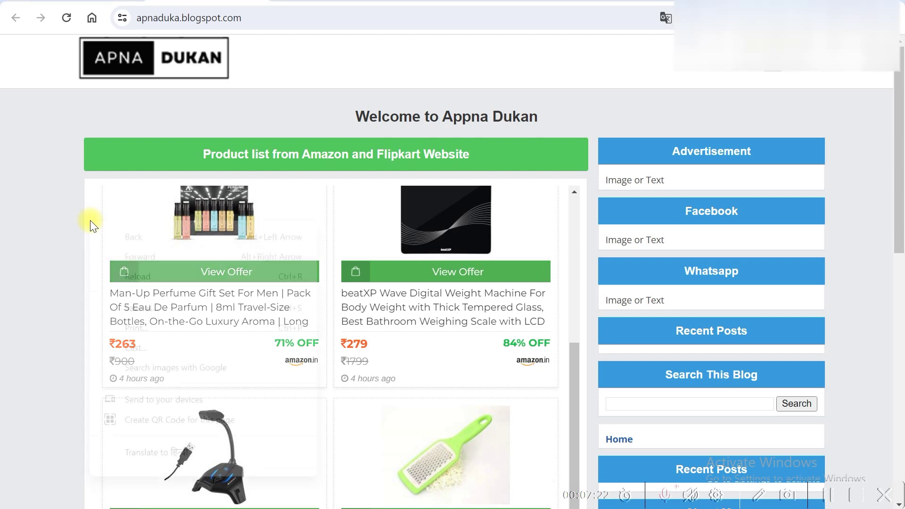
scroll(162, 446, "down", 2)
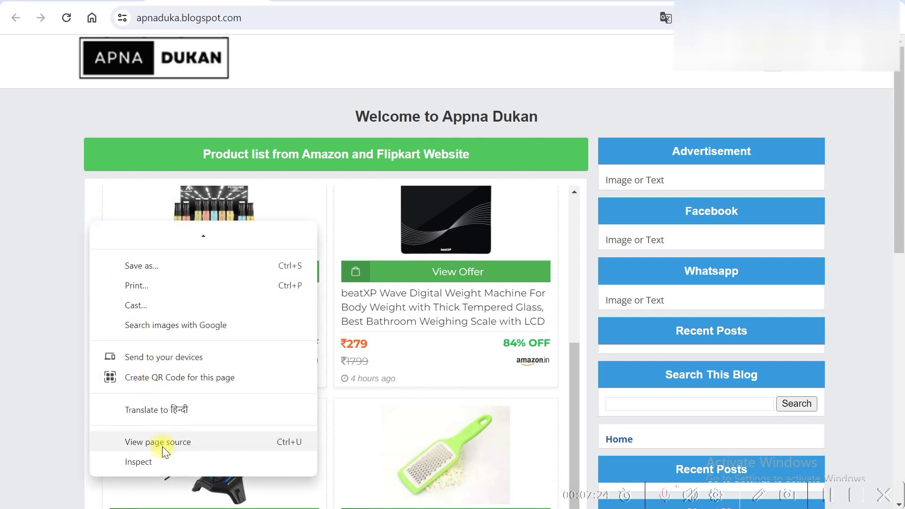
left_click(136, 462)
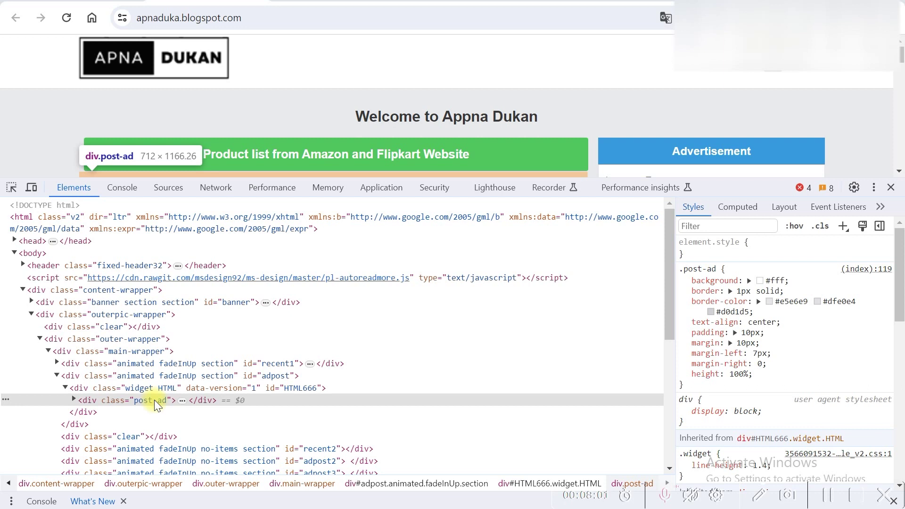
Search the Blogger theme HTML for "post-ad", checking the class name against the inspected blog page
left_click(75, 2)
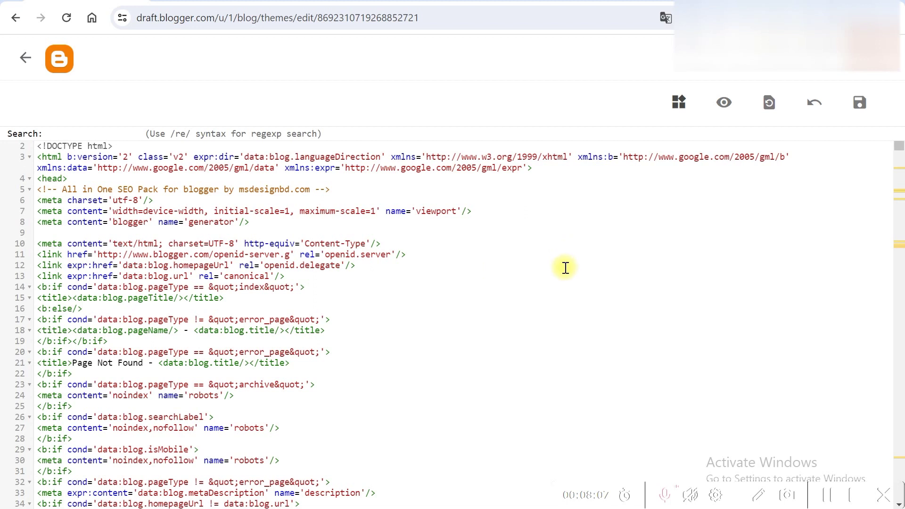
left_click(415, 304)
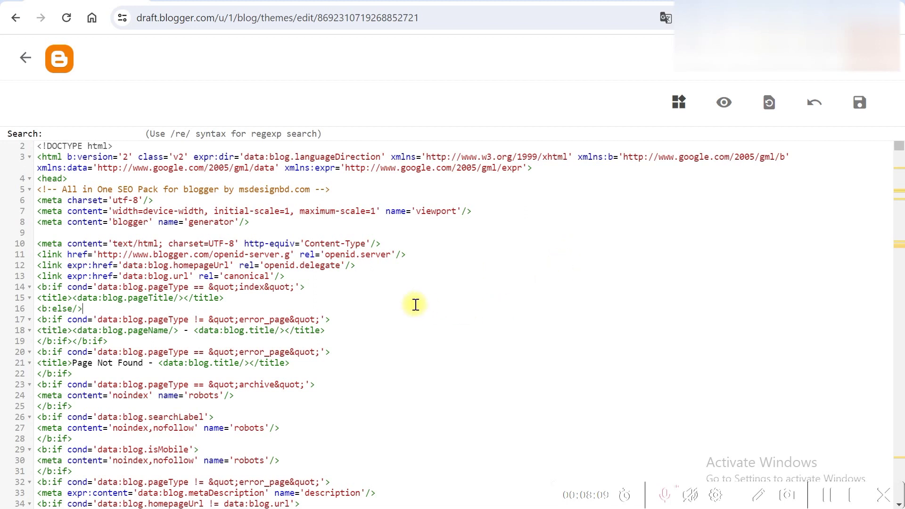
key("ctrl+f")
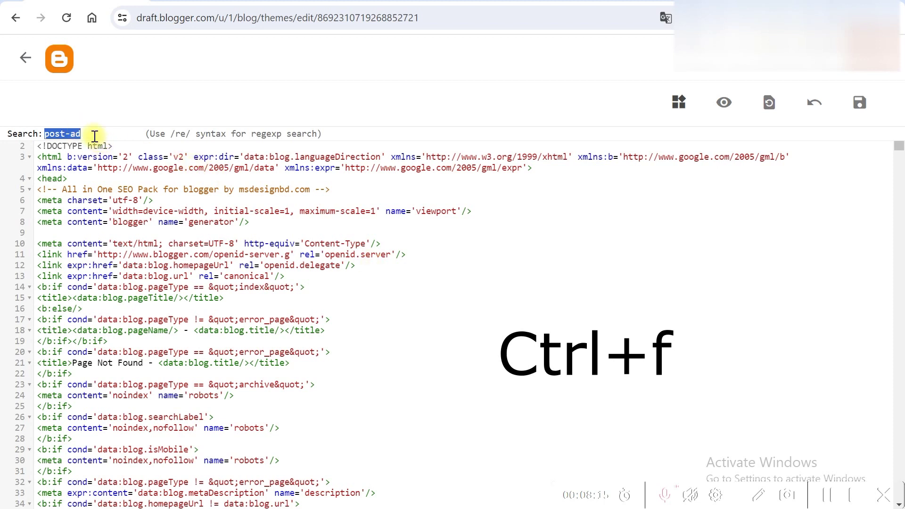
key("BackSpace")
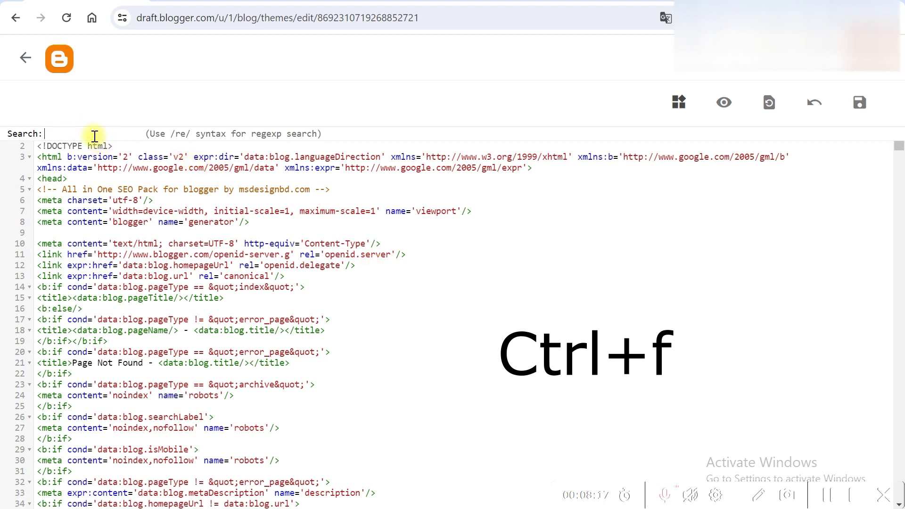
type("post")
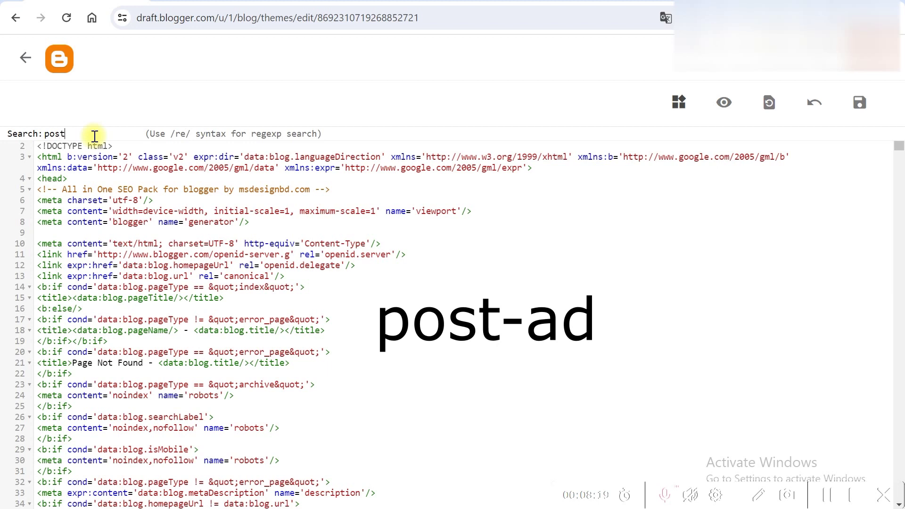
type("-ad")
key("ctrl+Tab")
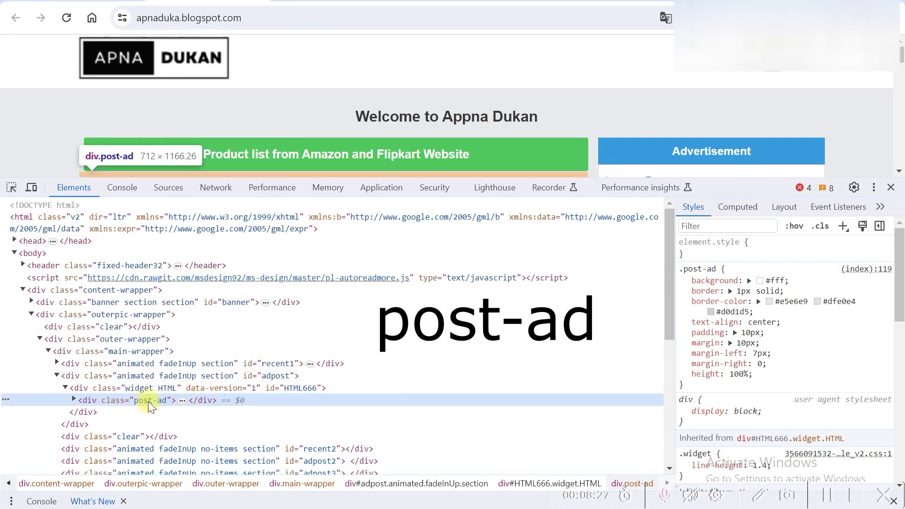
left_click(91, 3)
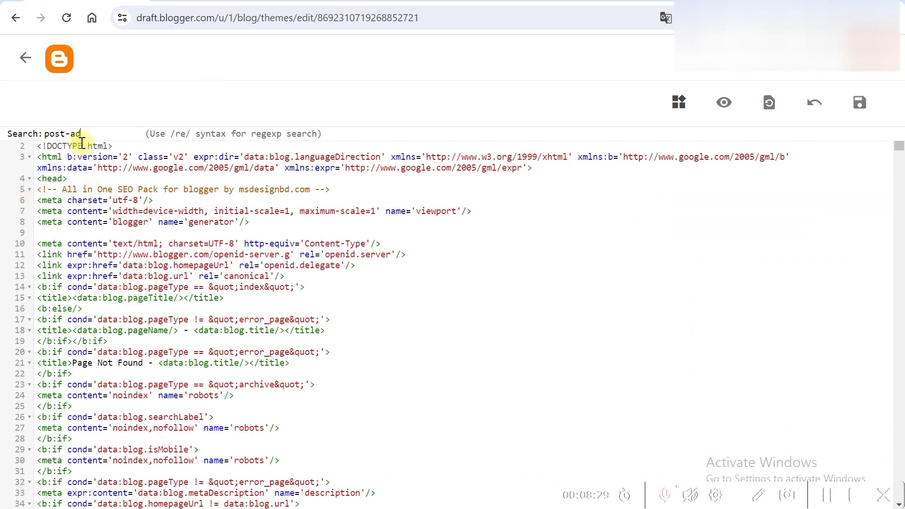
left_click(95, 136)
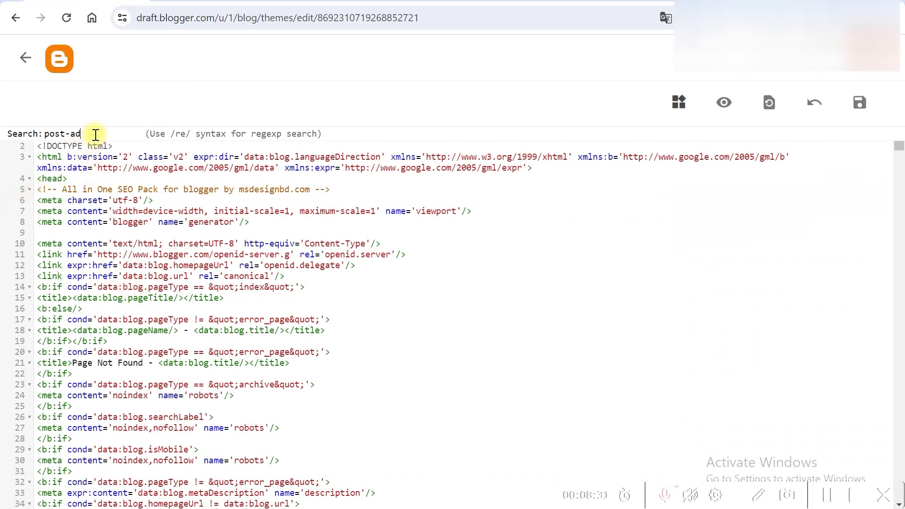
key("Return")
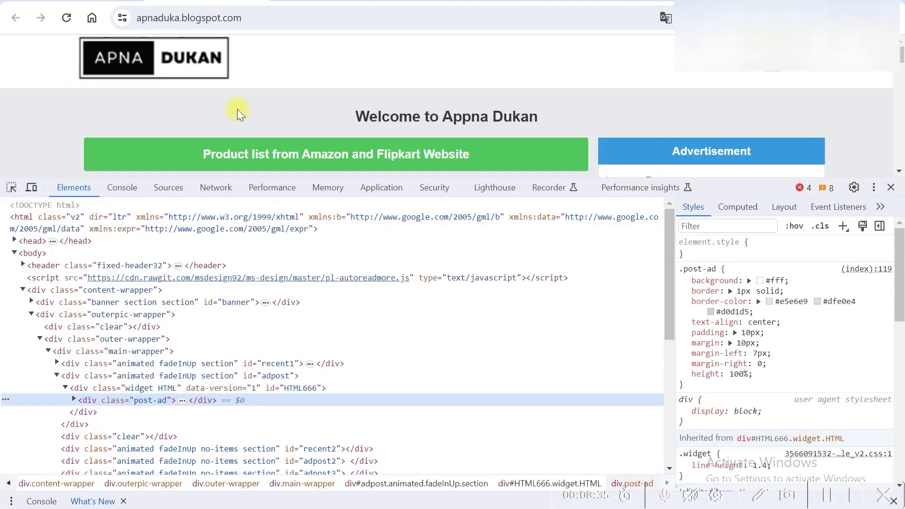
Recheck the inspected class name and step through the theme's search matches to the div with class 'post-ad' in widget HTML666
left_click(180, 3)
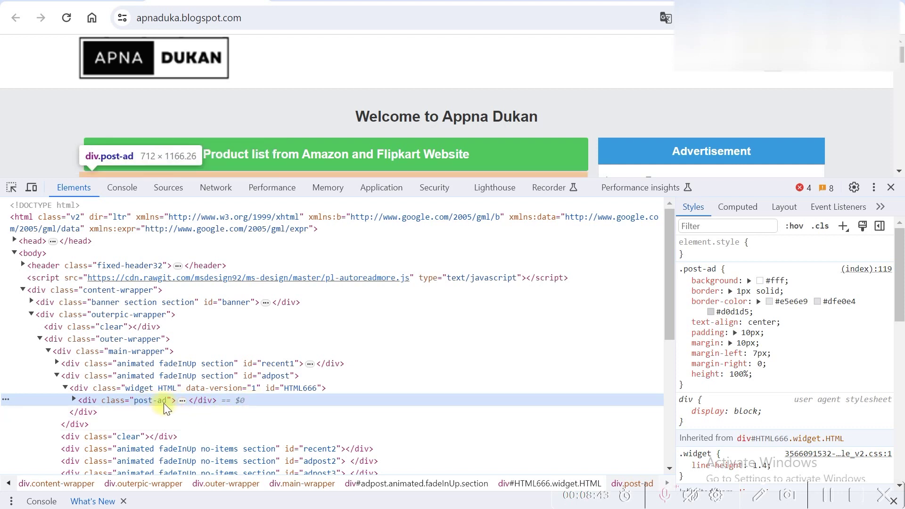
key("ctrl+Tab")
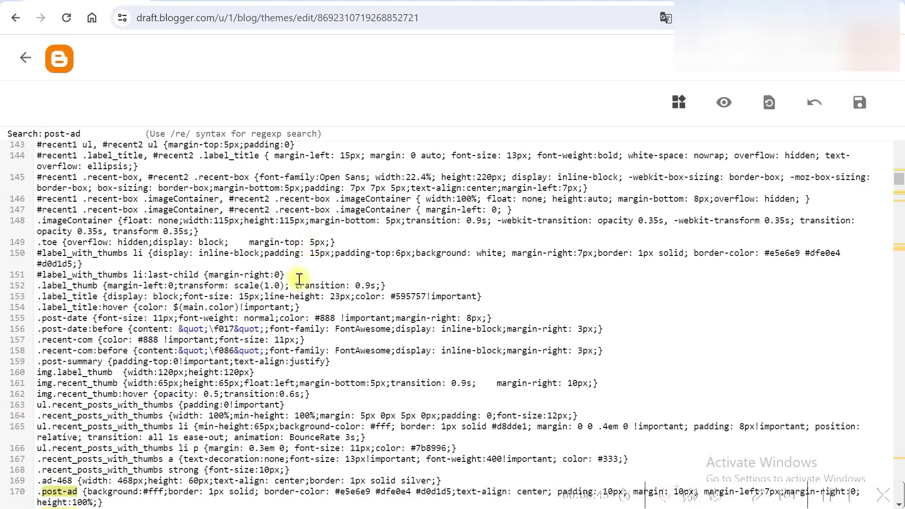
key("Return")
key("Return")
key("Return")
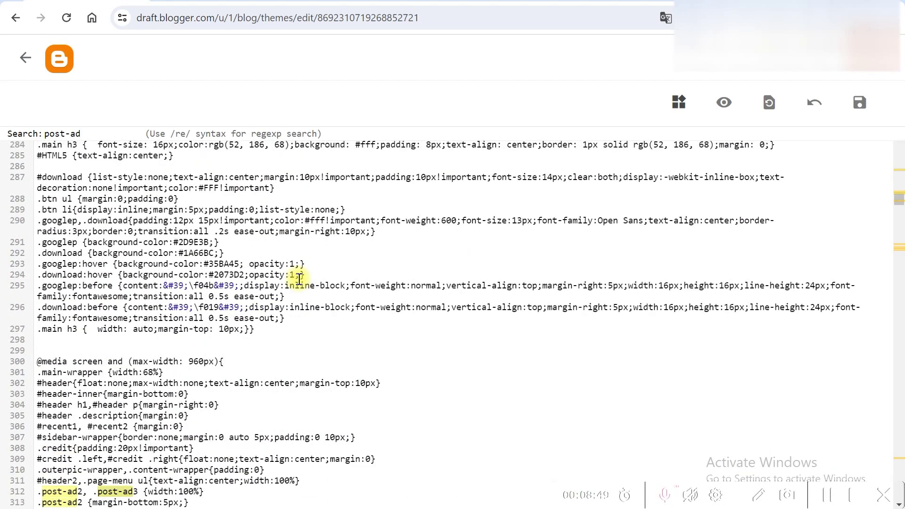
key("Return")
key("Return")
key("Return")
key("Return")
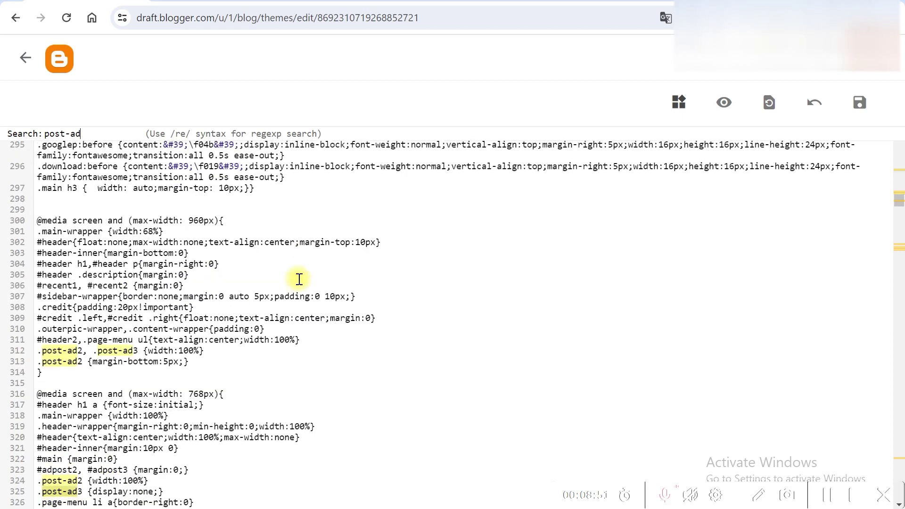
key("Return")
key("Return")
key("Return")
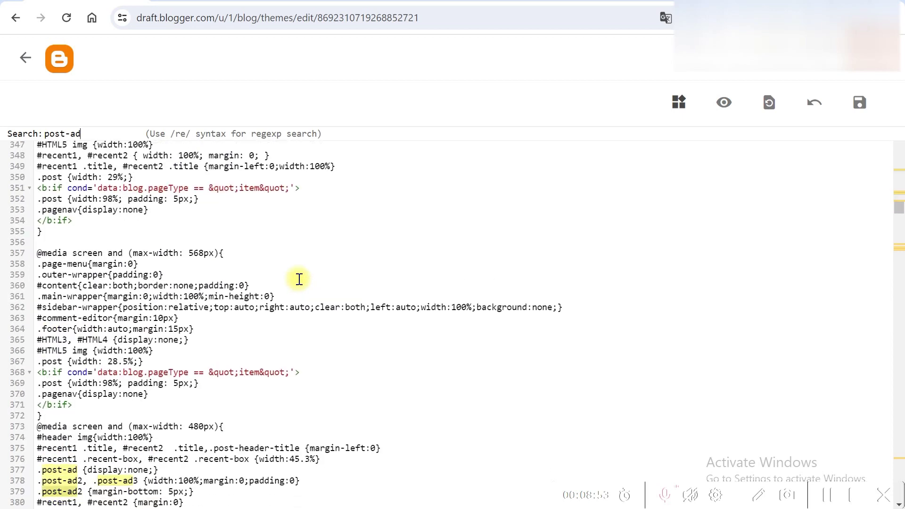
key("Return")
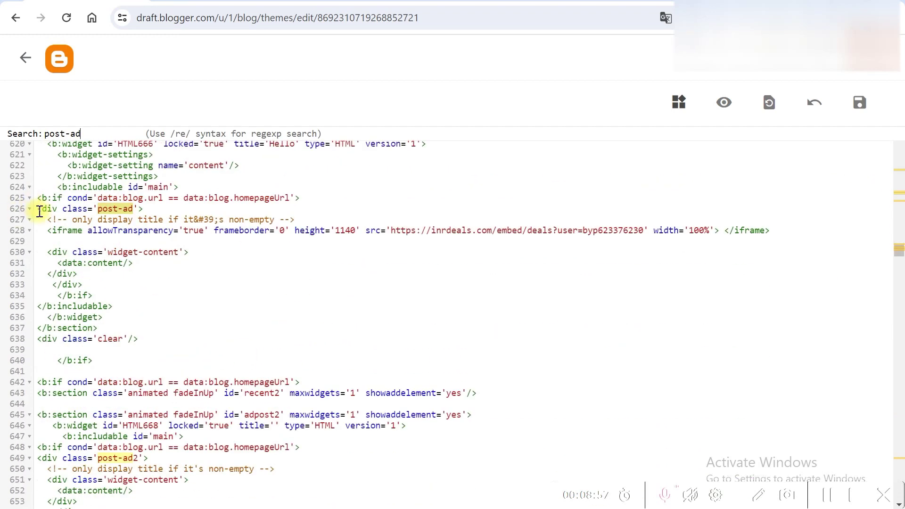
Delete the existing INRDeals iframe line inside the 'post-ad' div of the theme HTML
left_click(113, 206)
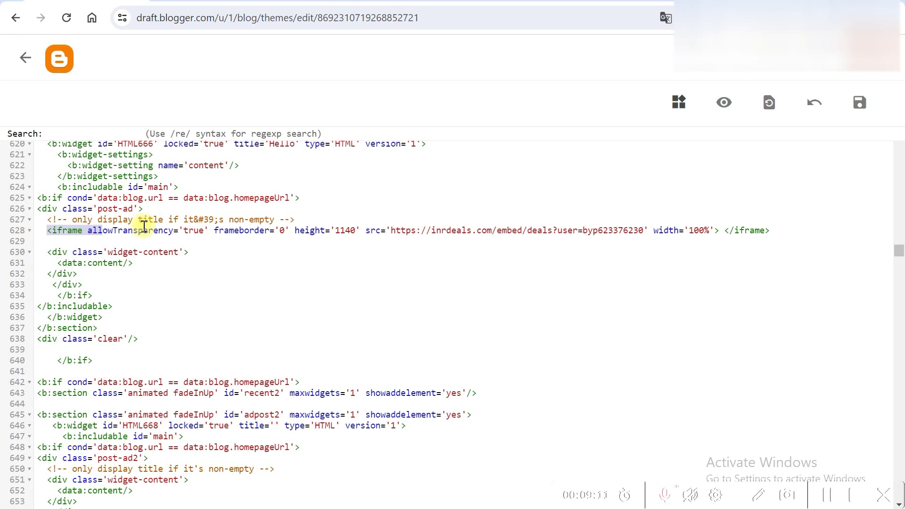
left_click_drag(74, 232, 775, 235)
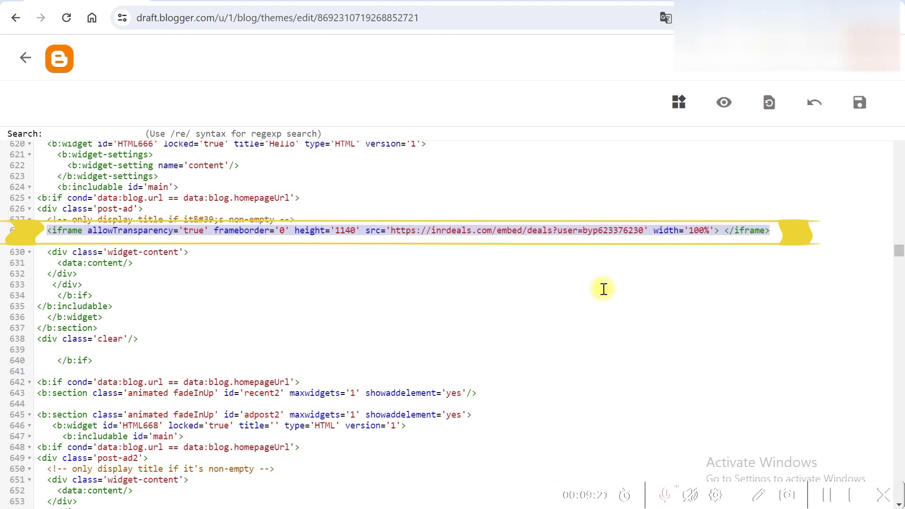
key("BackSpace")
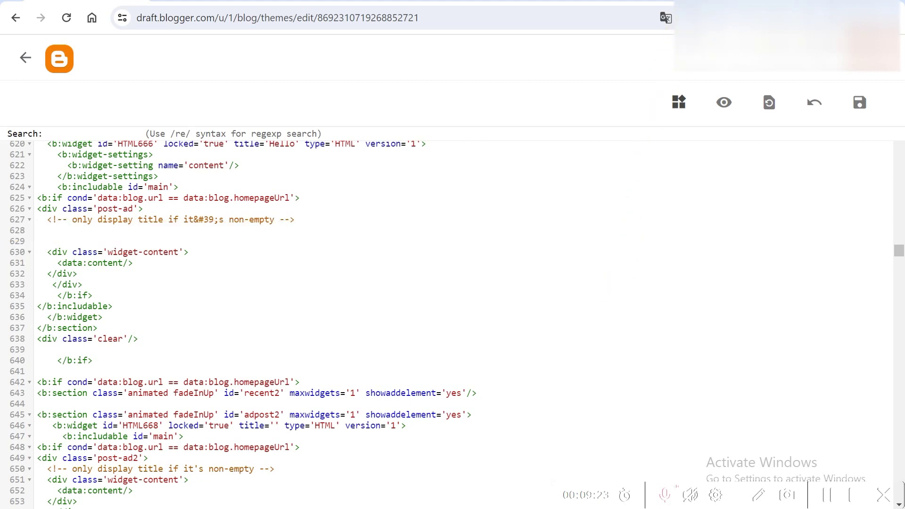
Copy the iframe embed code from the INRDeals Deals Engine page and dismiss the notice
key("ctrl+Tab")
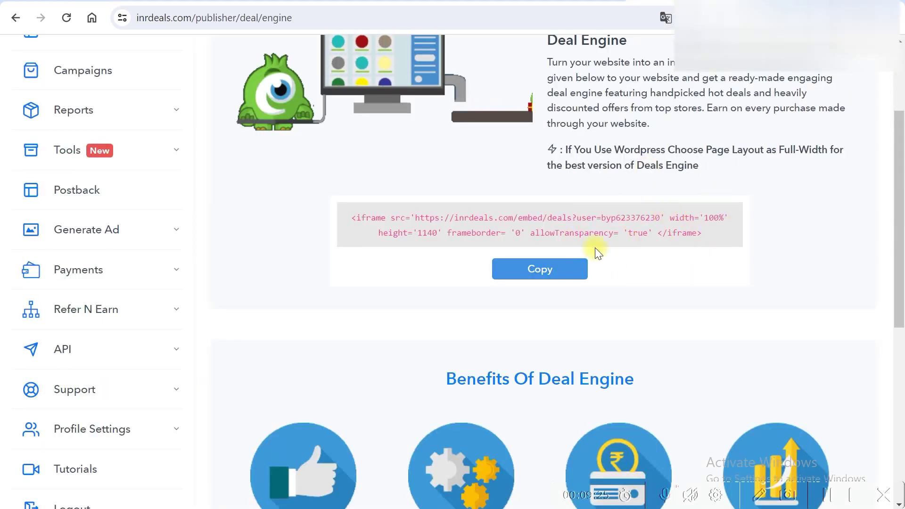
left_click(555, 274)
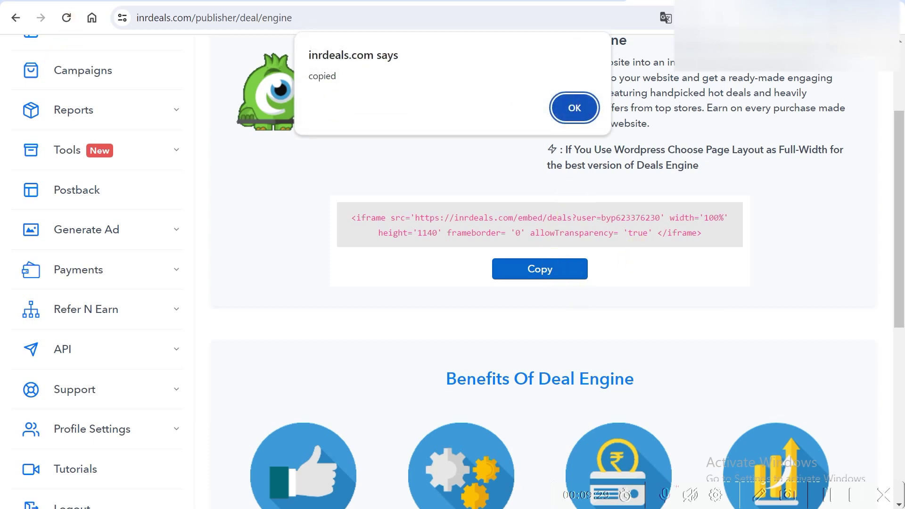
left_click(585, 108)
Paste the Deals Engine iframe code into the emptied line under the 'post-ad' div in Blogger and save the theme
key("ctrl+Tab")
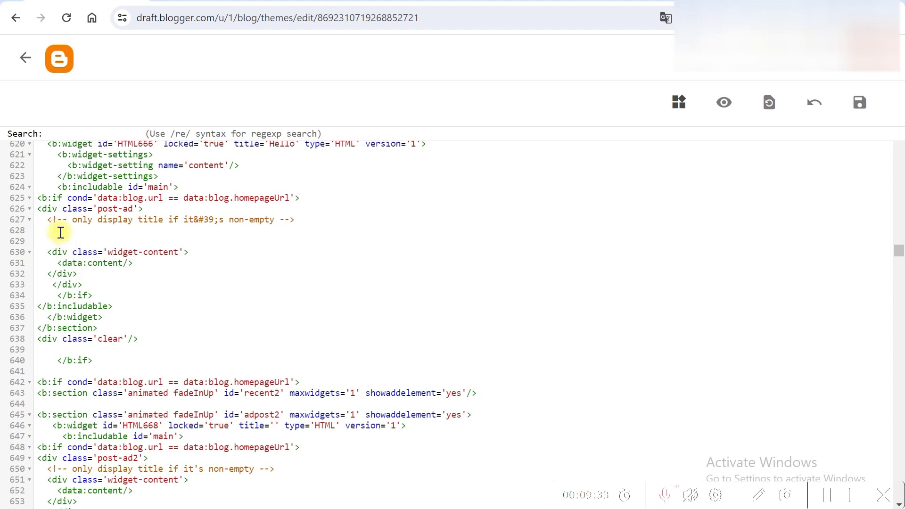
key("ctrl+v")
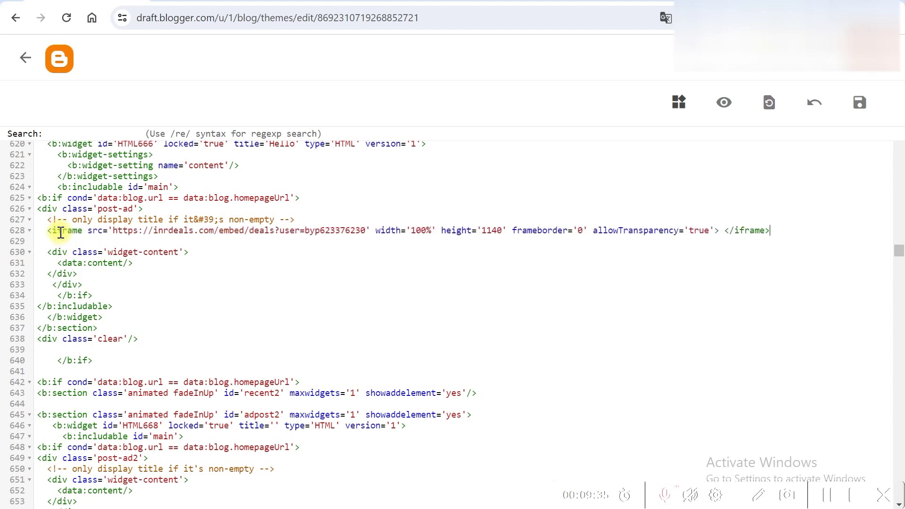
left_click(860, 108)
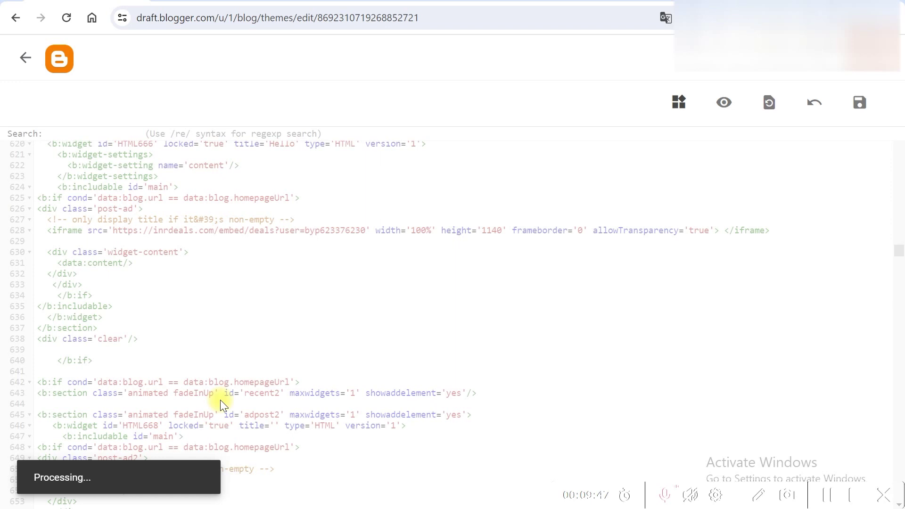
Return to the Apna Dukan blog, close the inspector, reload the page and look through the embedded product list
scroll(220, 399, "down", 6)
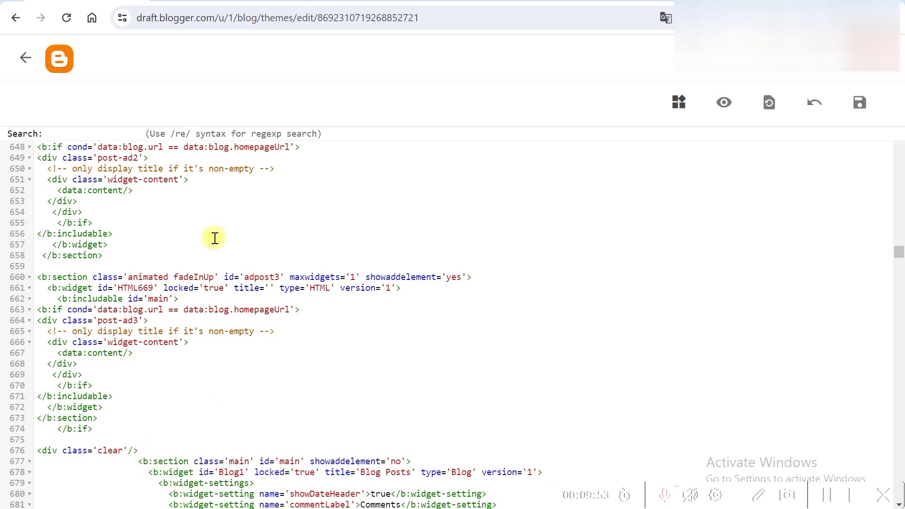
key("ctrl+Tab")
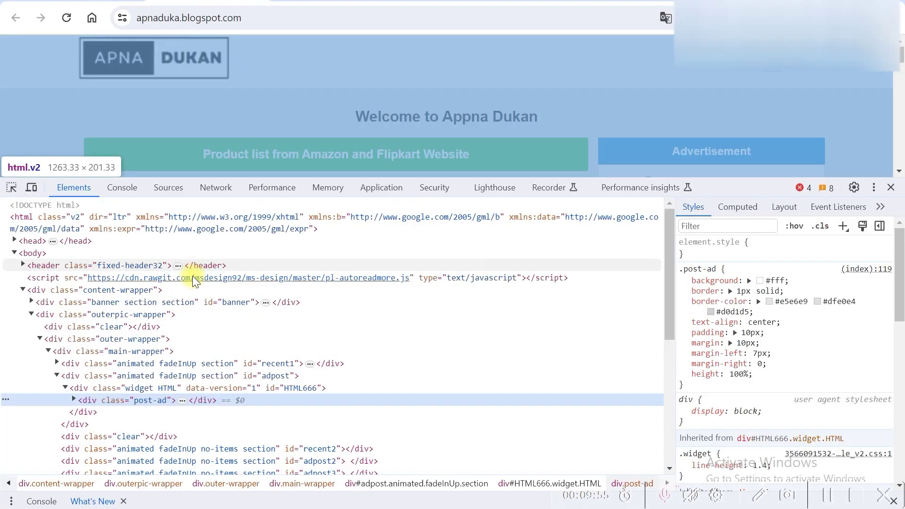
left_click(892, 189)
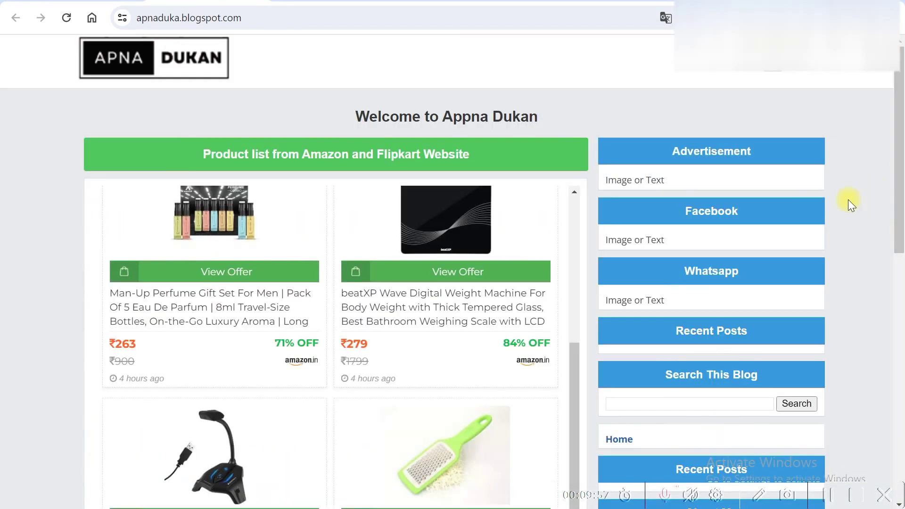
left_click(76, 20)
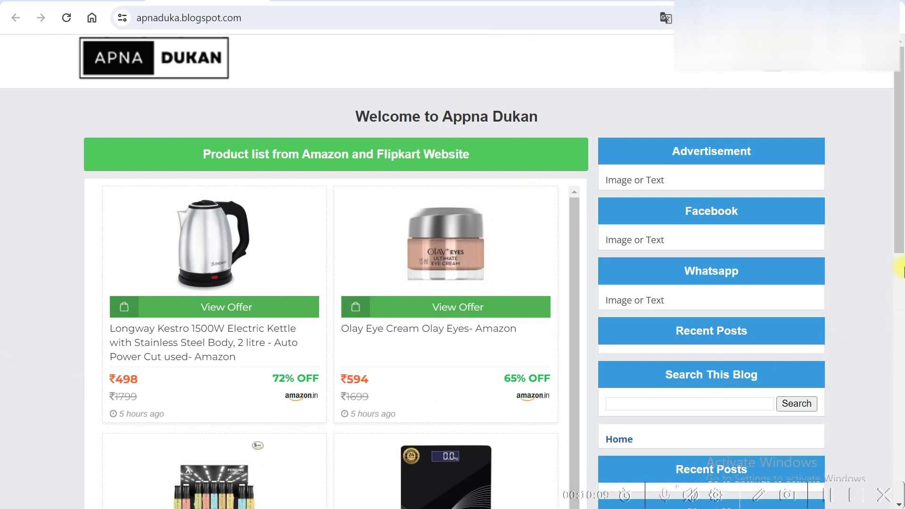
left_click_drag(900, 179, 900, 431)
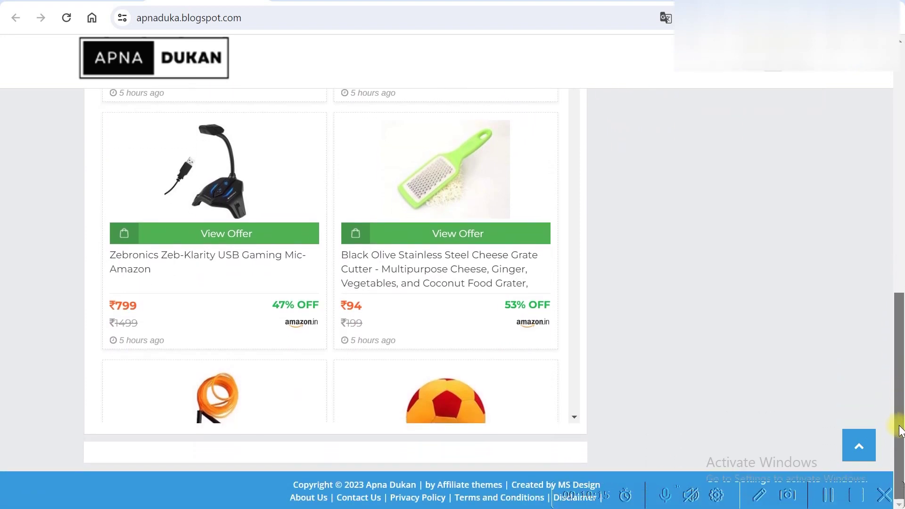
Open the Pigeon gas stove offer near the end of the embedded product list and examine its Amazon page, including the affiliate tag in the address
scroll(358, 337, "down", 14)
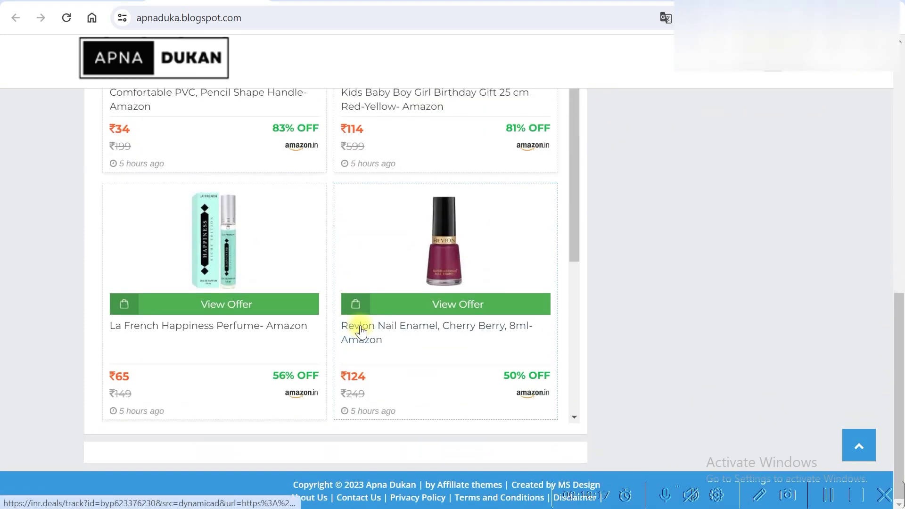
scroll(363, 340, "down", 1)
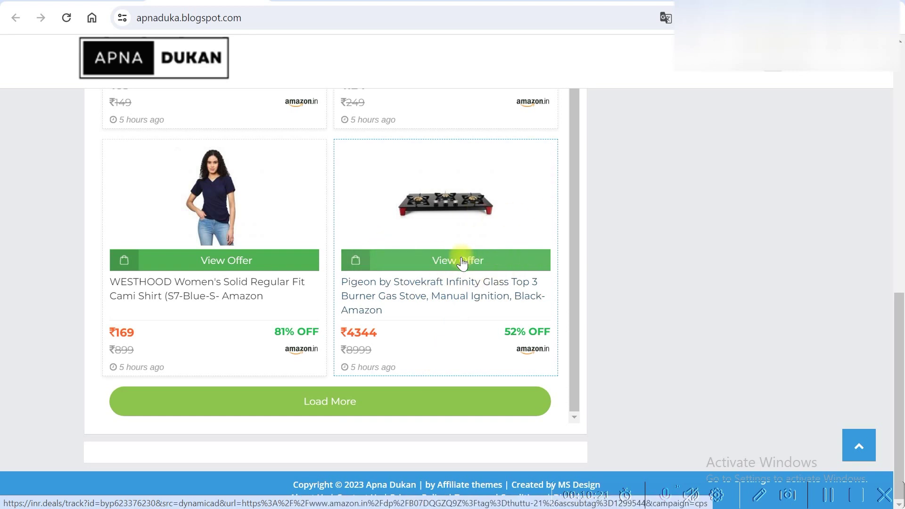
left_click(446, 266)
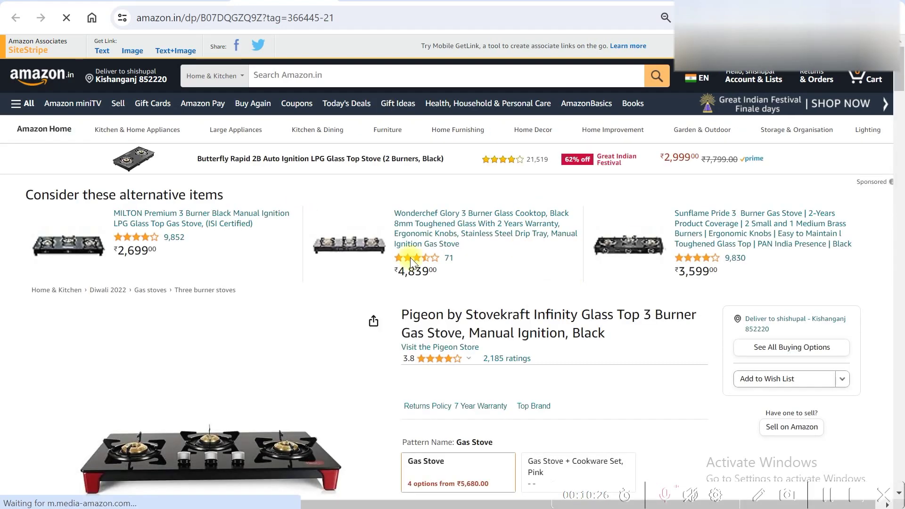
scroll(466, 325, "down", 3)
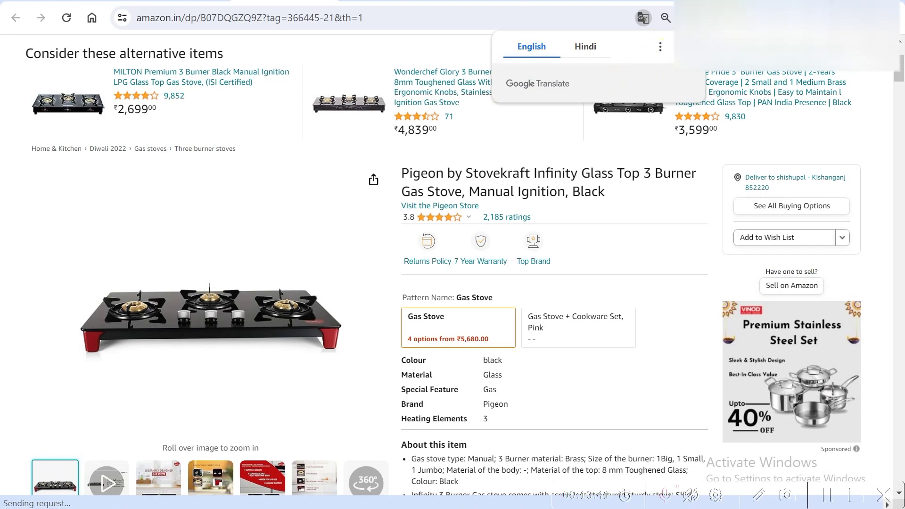
left_click(481, 1)
scroll(284, 384, "down", 5)
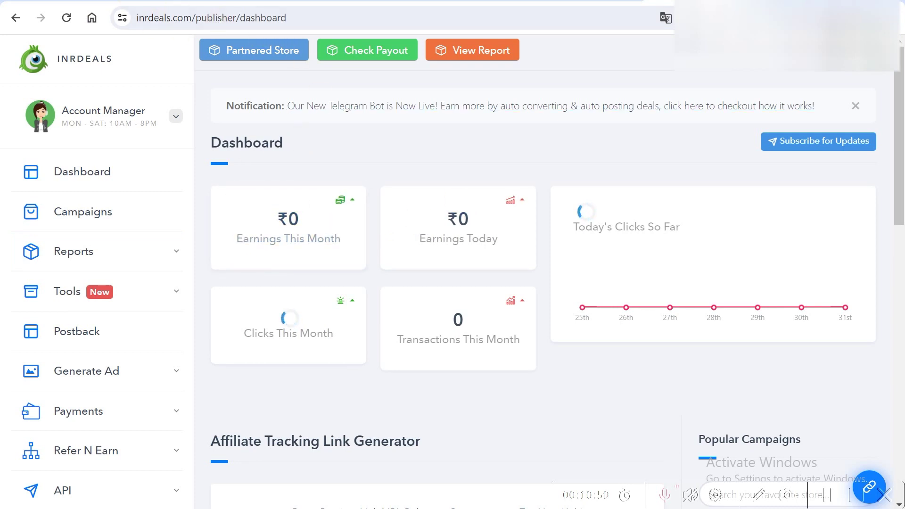
Return to Blogger, leave the theme HTML editor and open the Apna Dukan blog's Layout page
key("ctrl+Tab")
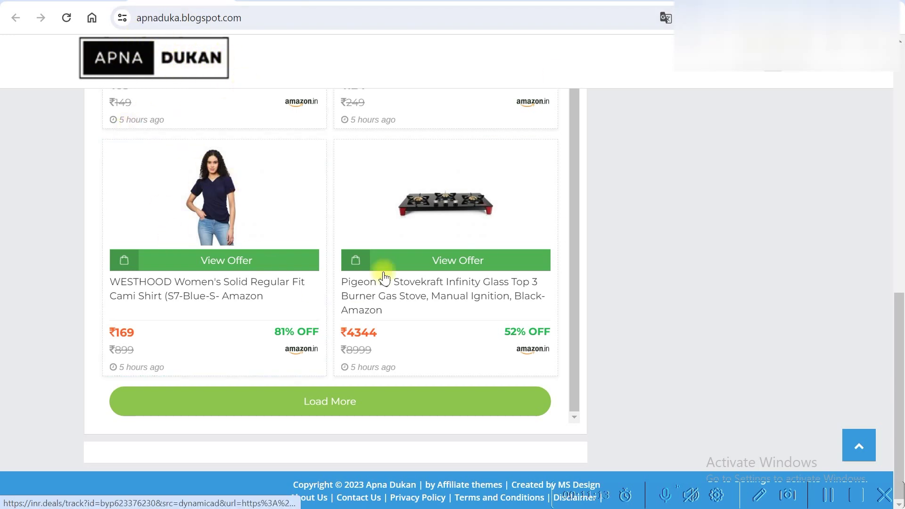
key("ctrl+Tab")
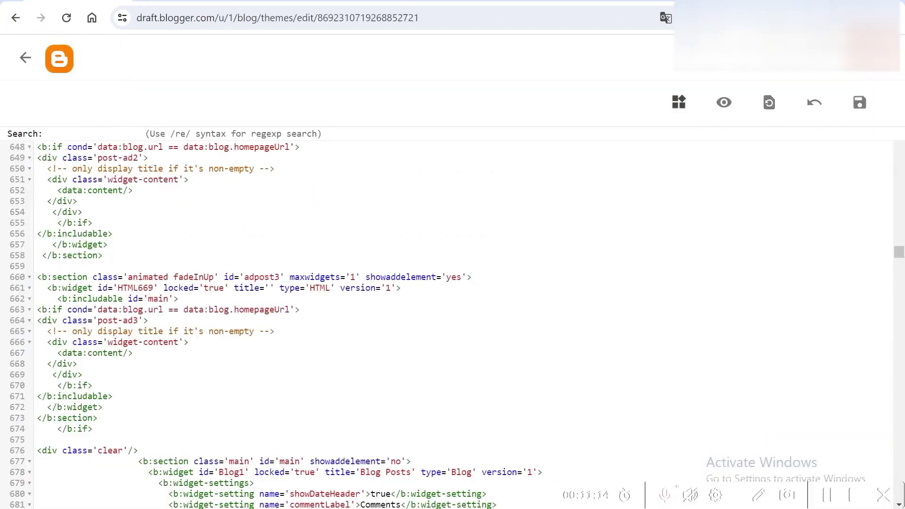
left_click(25, 59)
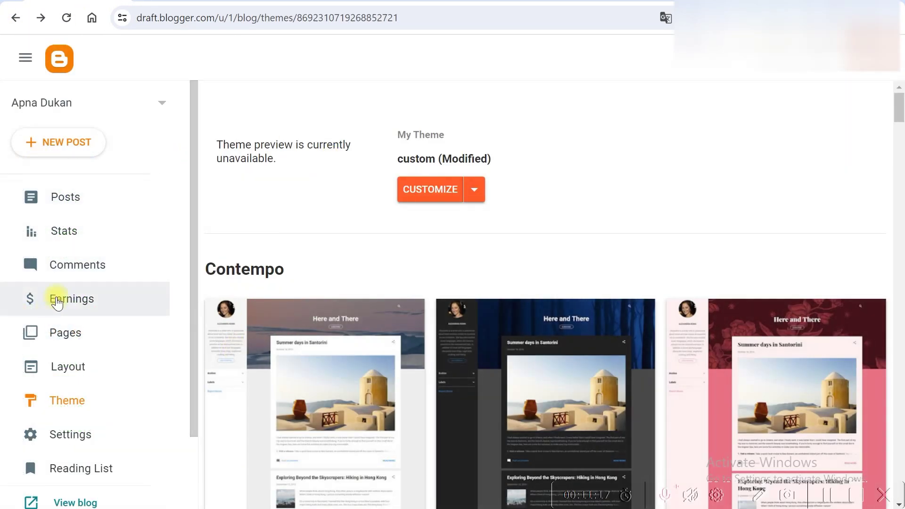
left_click(67, 366)
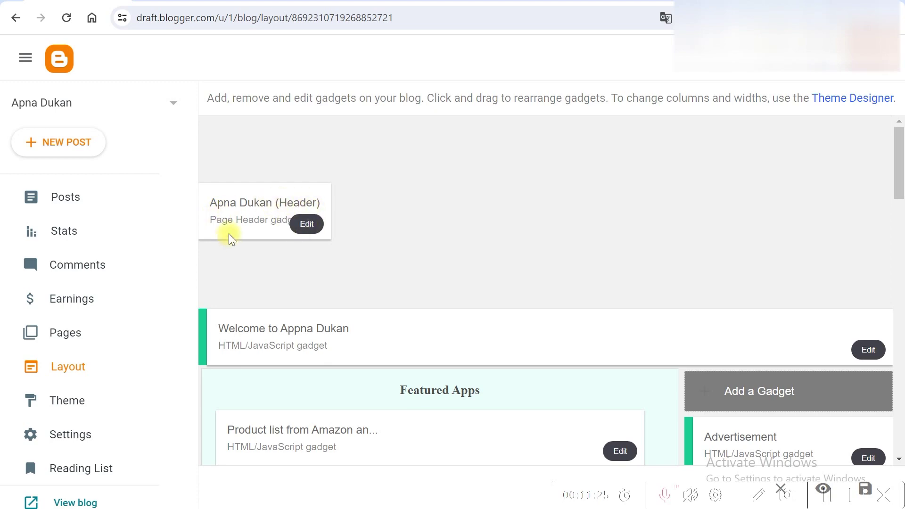
left_click(306, 225)
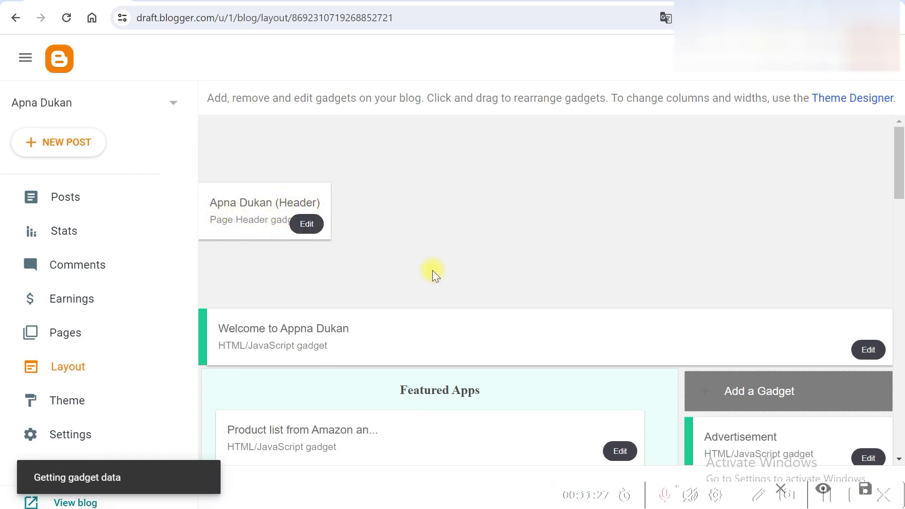
scroll(386, 296, "down", 3)
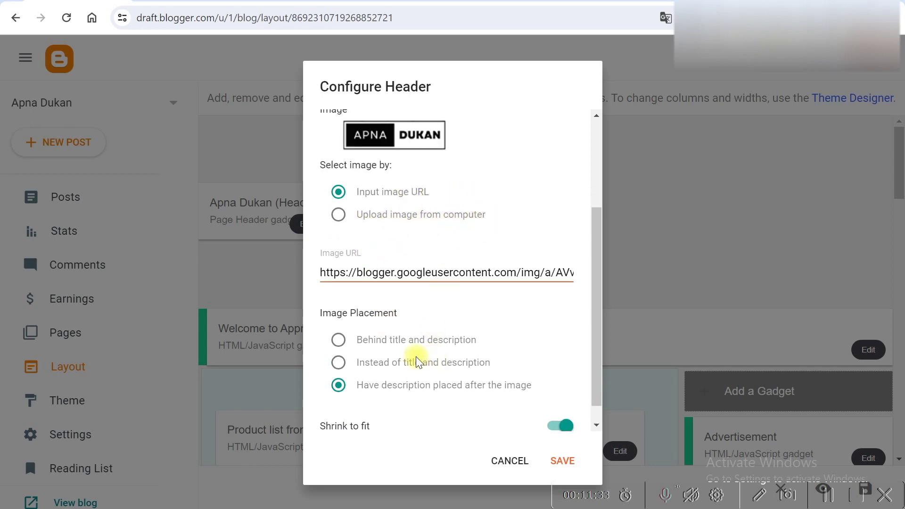
left_click(338, 194)
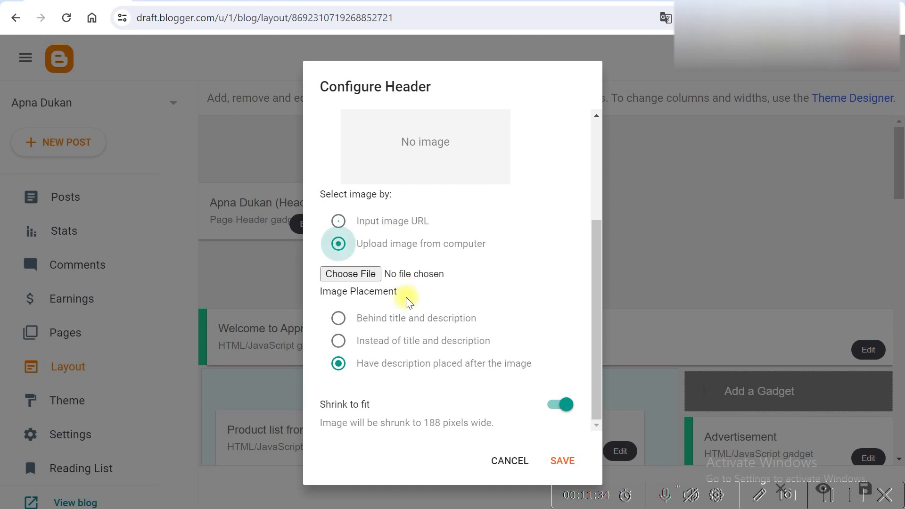
left_click(351, 274)
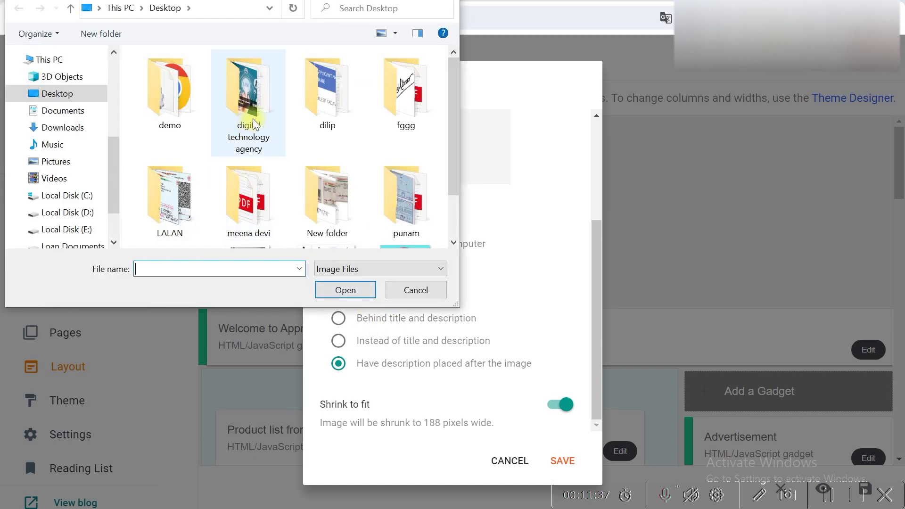
scroll(323, 207, "down", 2)
scroll(323, 216, "up", 2)
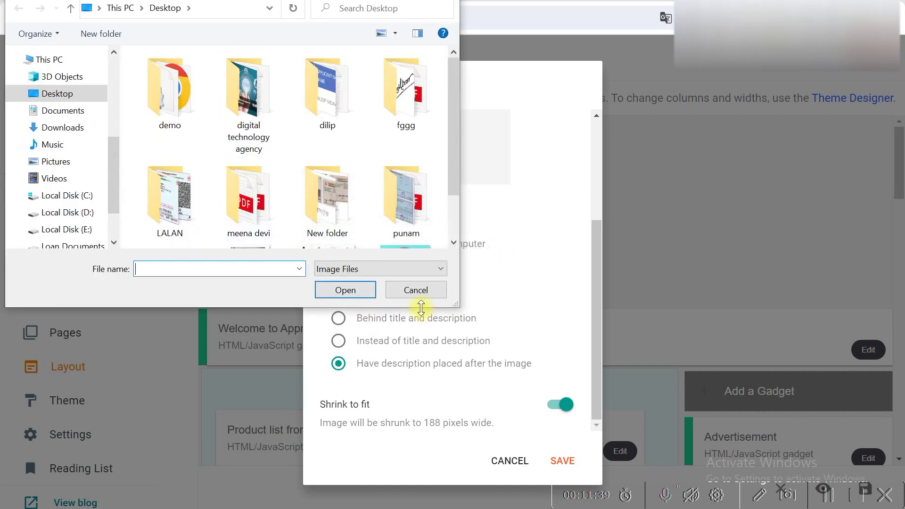
left_click(405, 290)
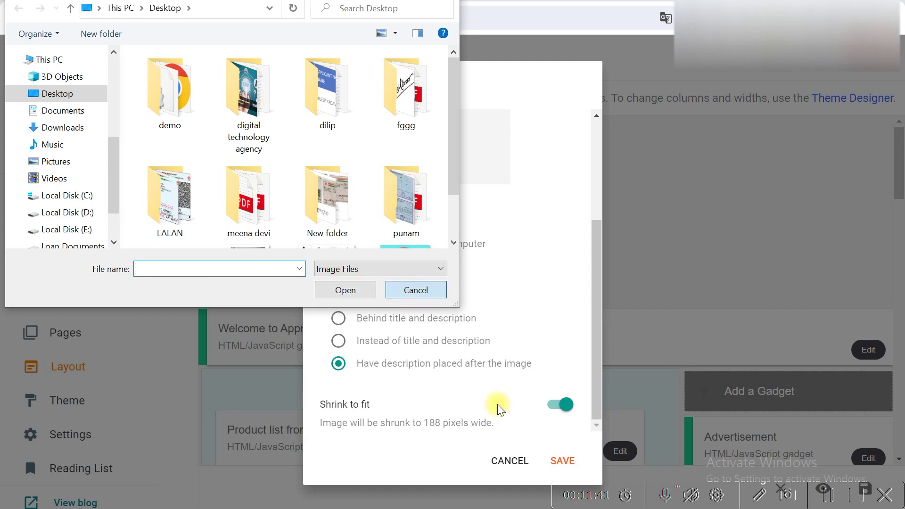
left_click(503, 457)
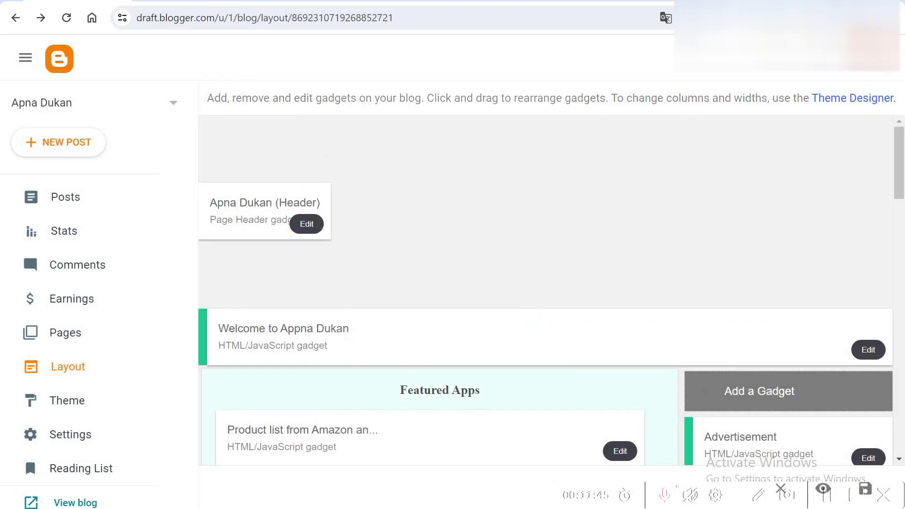
Examine the scrolling shopping lines on the Digital Technology Agency shopping mall page and the 'Welcome to Appna Dukan' heading on the blog
key("ctrl+Tab")
scroll(652, 236, "up", 5)
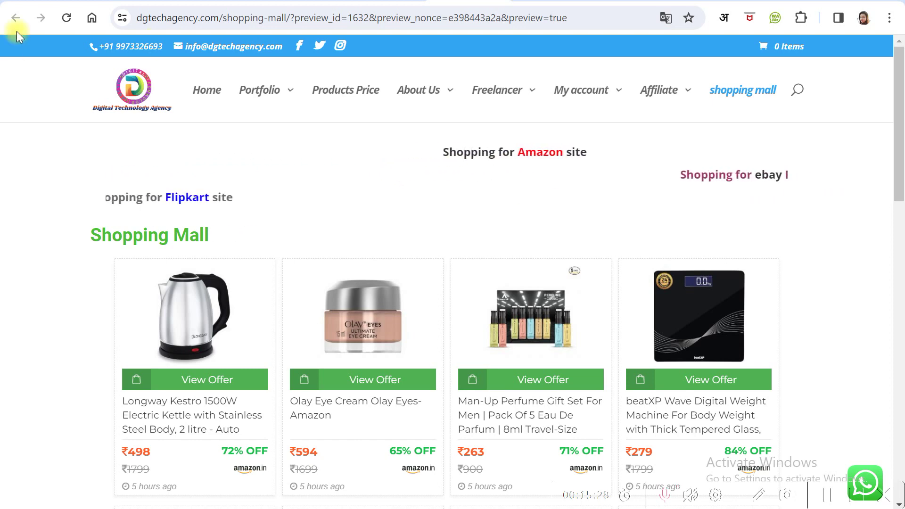
left_click(71, 2)
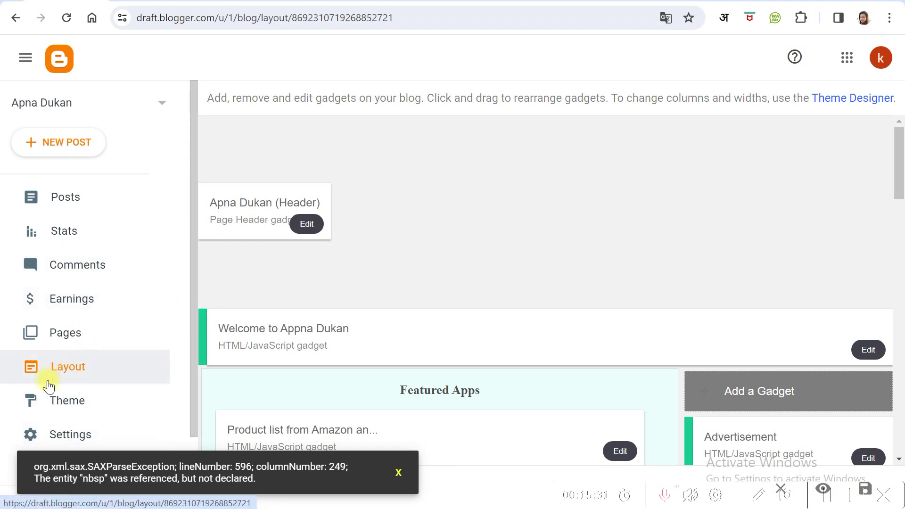
scroll(613, 269, "down", 3)
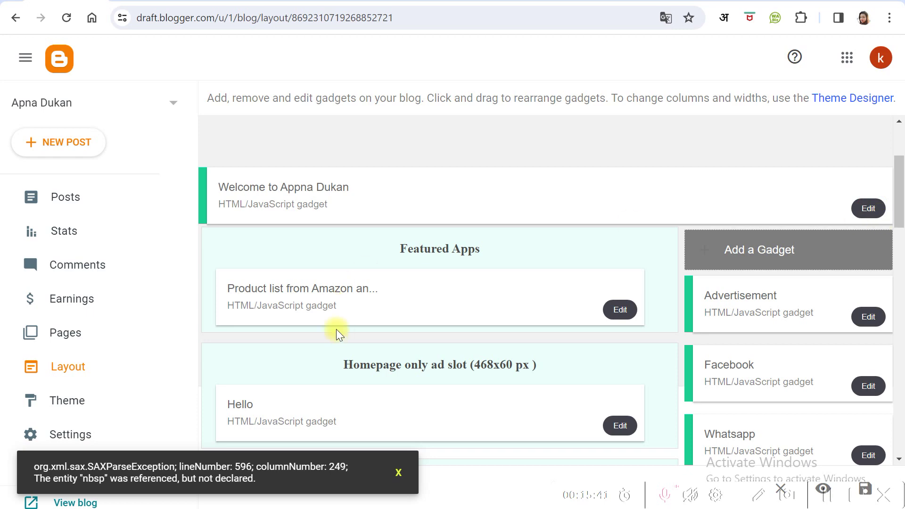
key("ctrl+Tab")
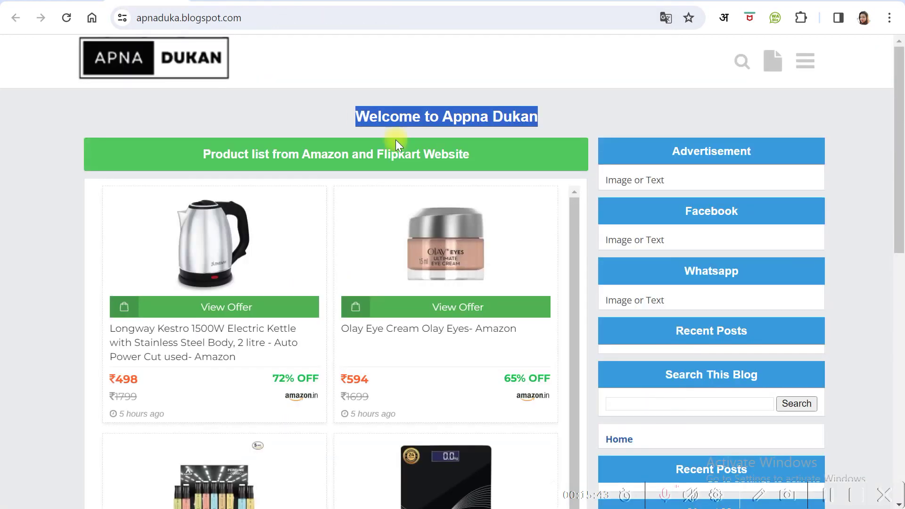
left_click(347, 120)
left_click_drag(351, 116, 544, 116)
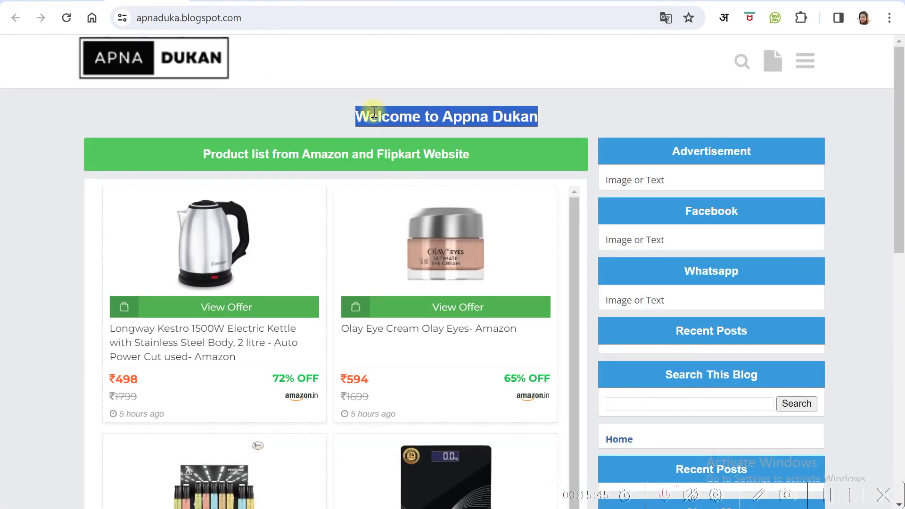
Paste the Amazon, ebay and Flipkart marquee code into the content of the 'Welcome to Appna Dukan' HTML/JavaScript gadget in Blogger and save the gadget
key("ctrl+Tab")
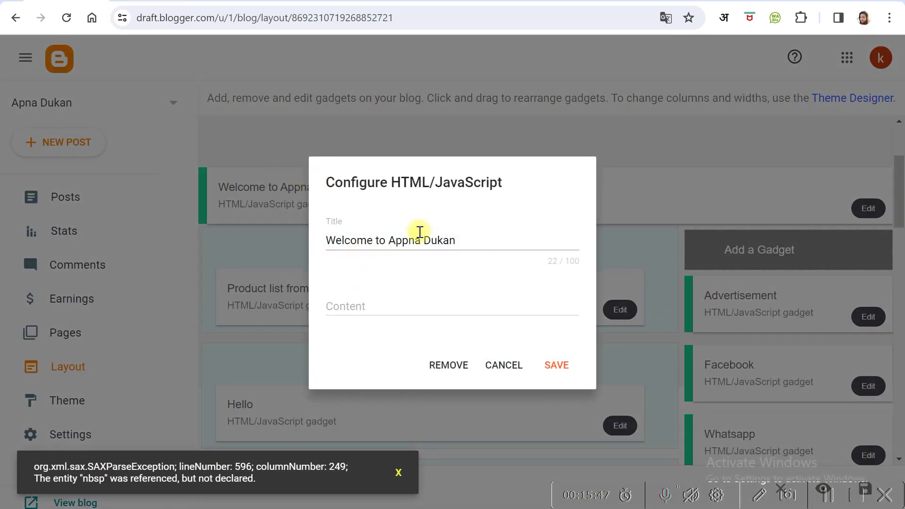
left_click(360, 314)
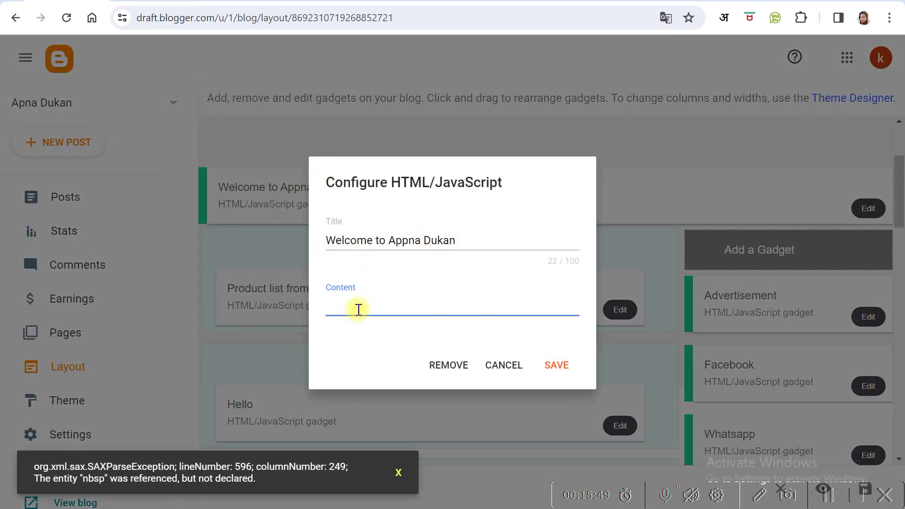
left_click(398, 473)
left_click(347, 301)
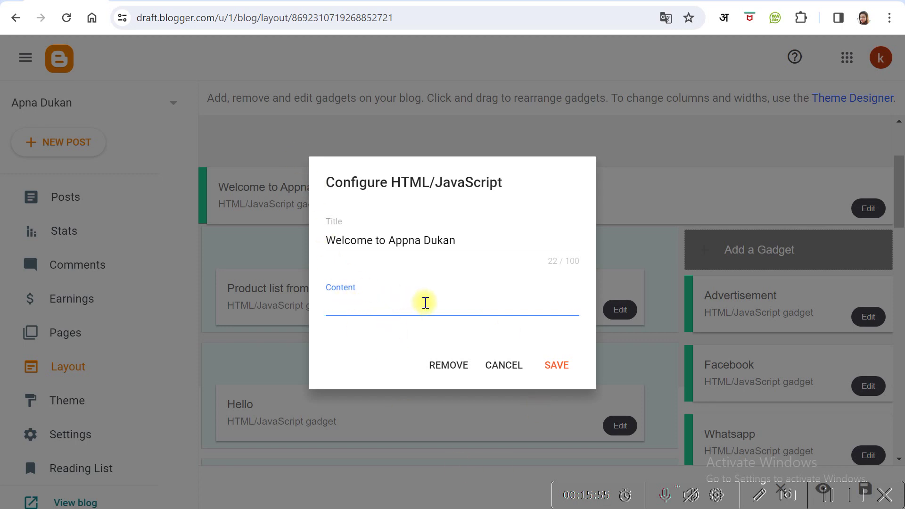
left_click(355, 301)
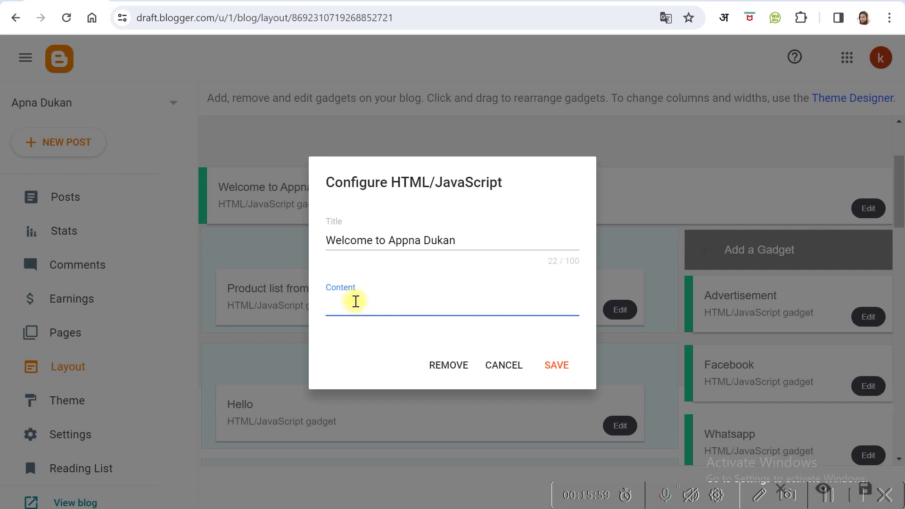
key("ctrl+v")
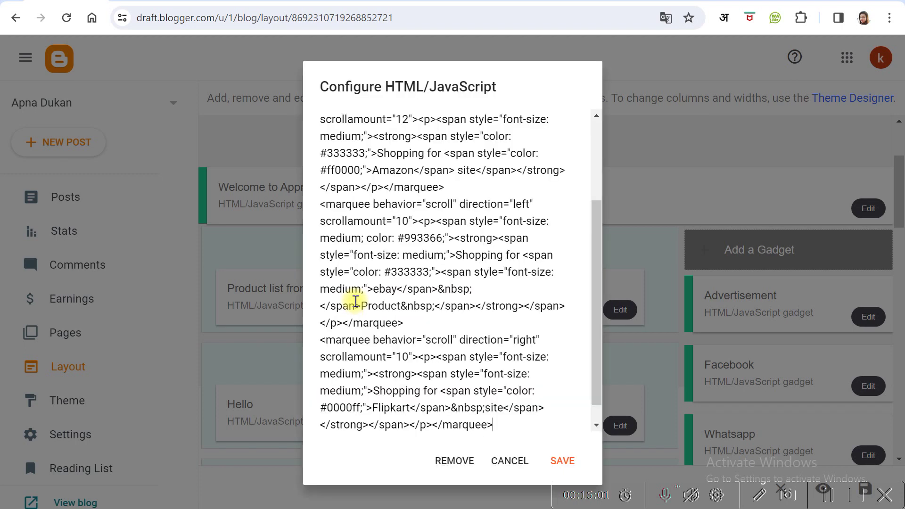
left_click(556, 461)
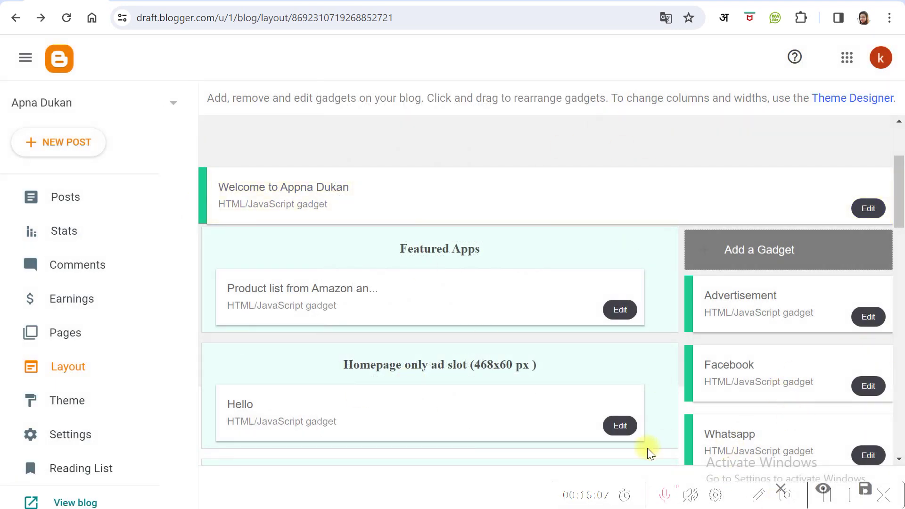
Look over the remaining layout gadgets, then switch to the Apna Dukan blog and check its scrolling text lines
scroll(693, 428, "down", 5)
scroll(692, 428, "up", 2)
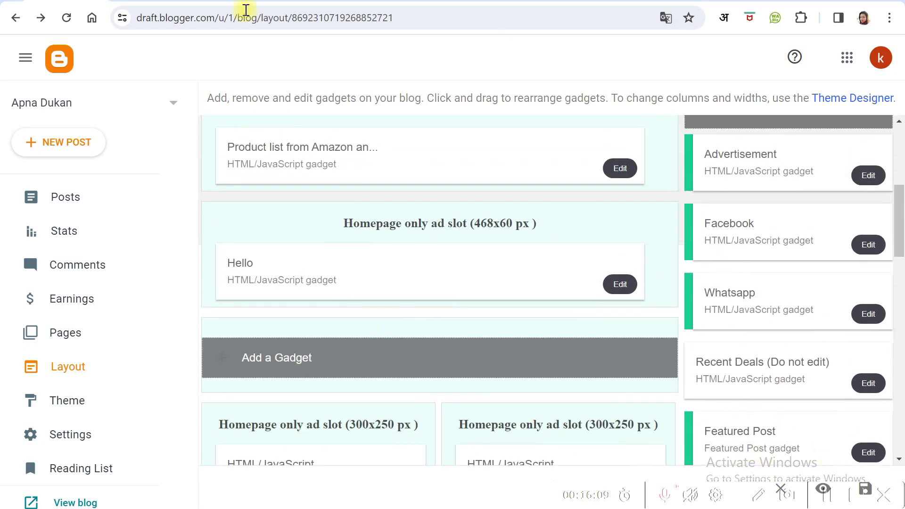
left_click(133, 1)
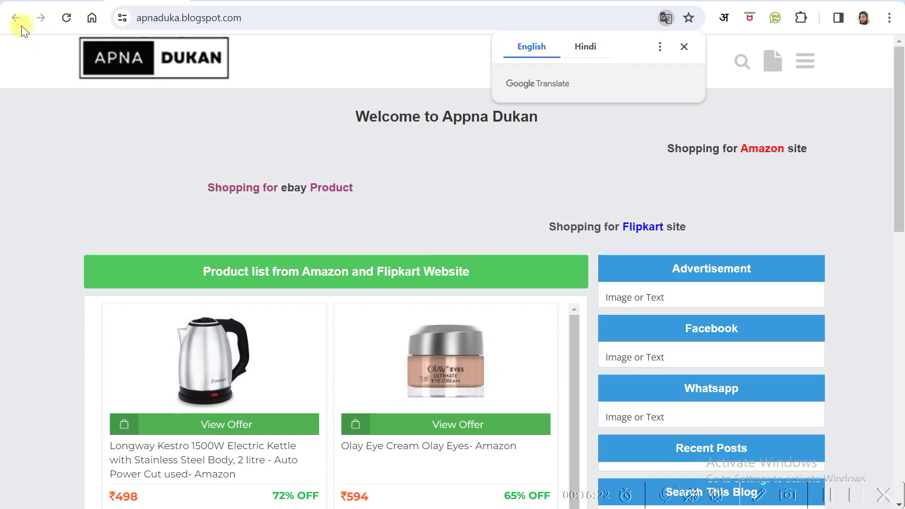
Reopen the 'Welcome to Appna Dukan' gadget from Blogger's Layout page and examine the editable wording in its marquee code
key("ctrl+Tab")
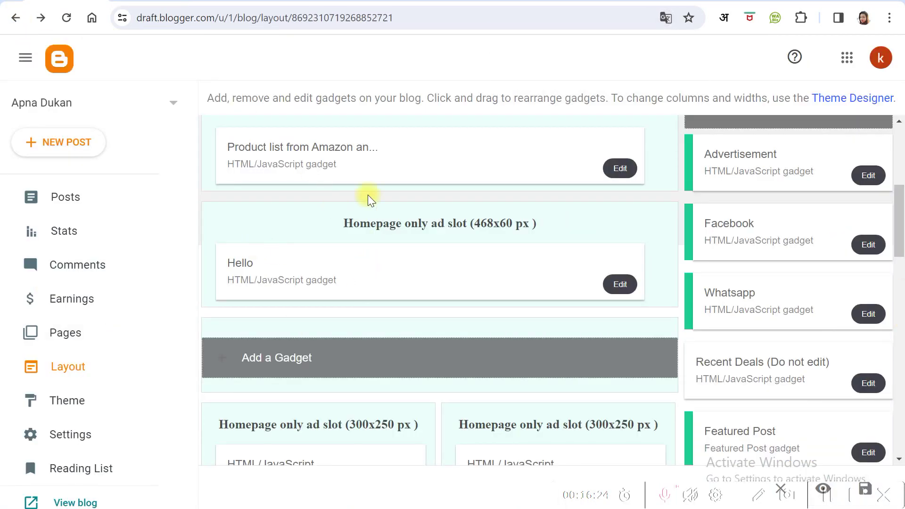
scroll(600, 195, "up", 6)
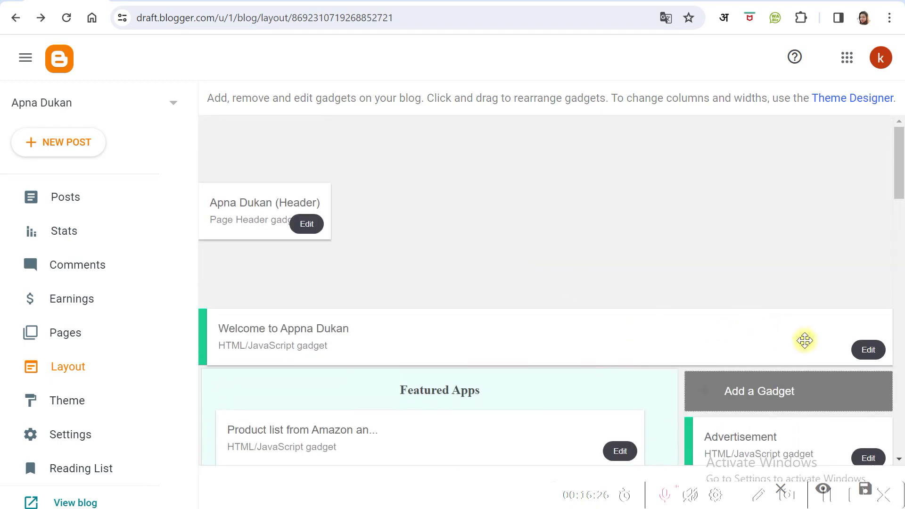
left_click(870, 354)
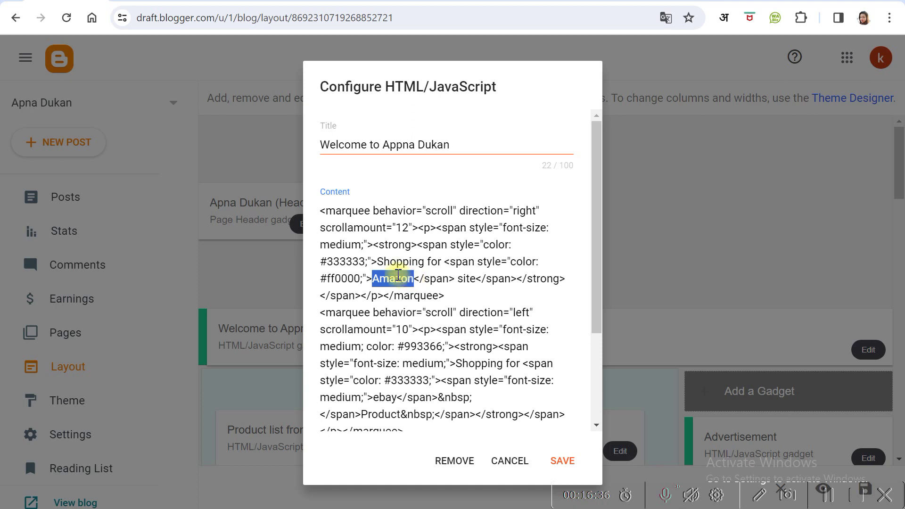
left_click_drag(380, 261, 440, 261)
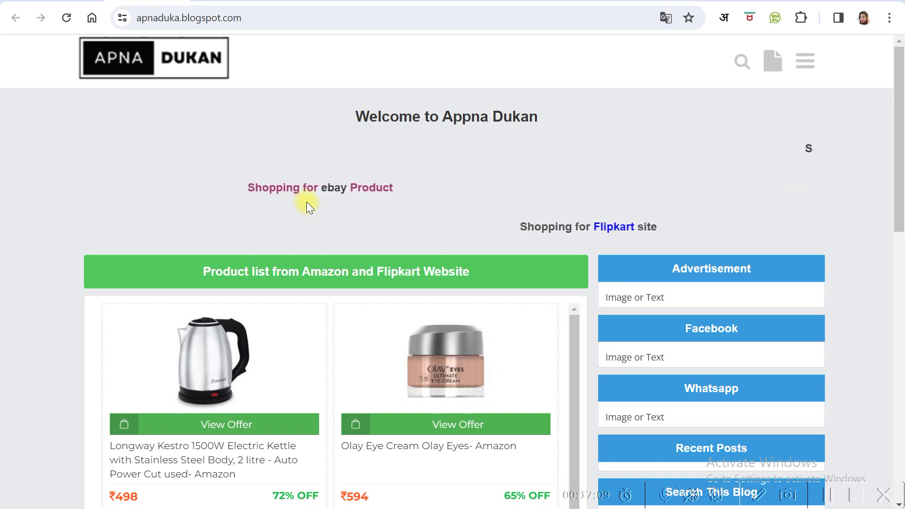
Look over the Apna Dukan blog's homepage, including the Advertisement, Facebook and Whatsapp sidebar sections
left_click(472, 212)
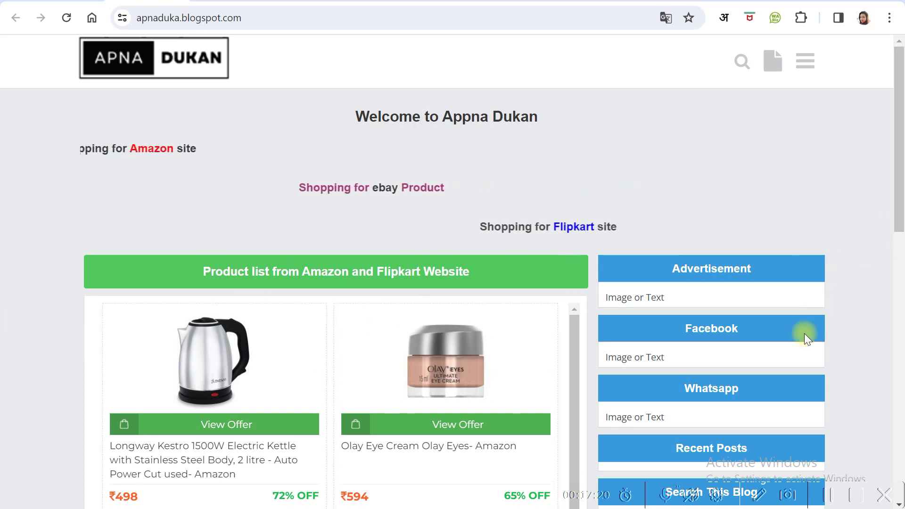
scroll(654, 313, "down", 3)
scroll(738, 319, "up", 2)
scroll(731, 309, "down", 2)
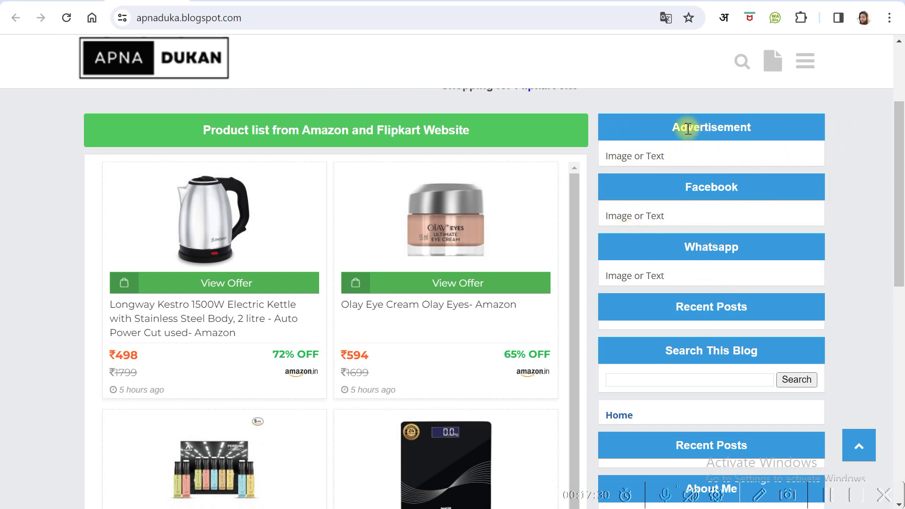
Look through the blog's sidebar sections, from Advertisement, Facebook and Whatsapp down to Search This Blog, Recent Posts and About Me
left_click(651, 153)
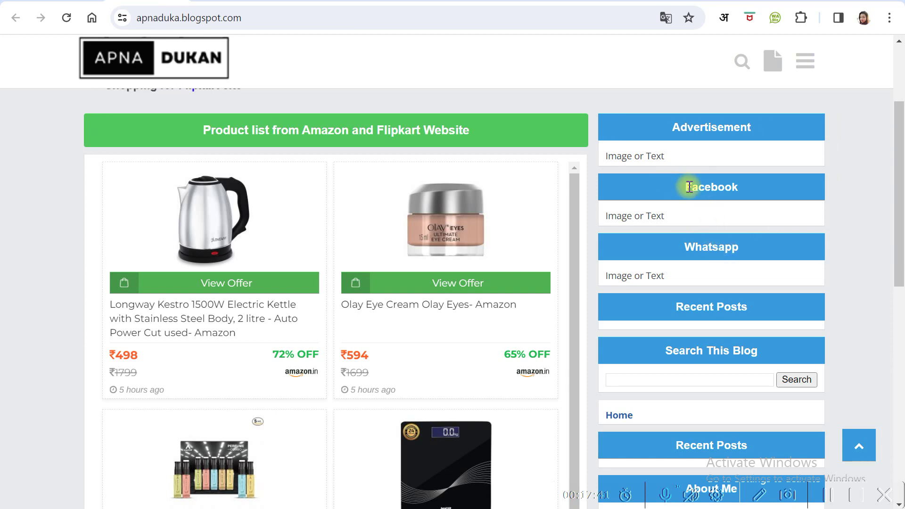
left_click_drag(689, 187, 768, 194)
left_click_drag(682, 250, 770, 257)
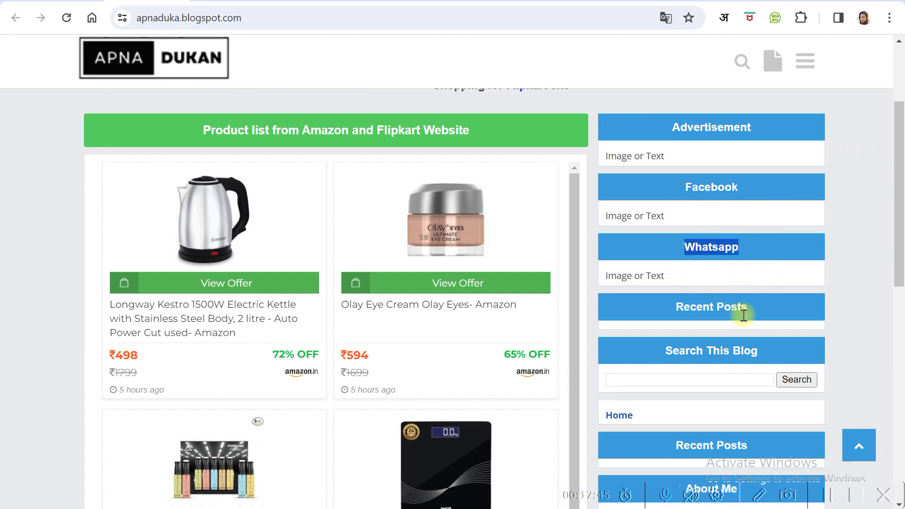
left_click_drag(669, 305, 791, 310)
left_click_drag(667, 351, 762, 352)
left_click(659, 381)
scroll(754, 373, "down", 3)
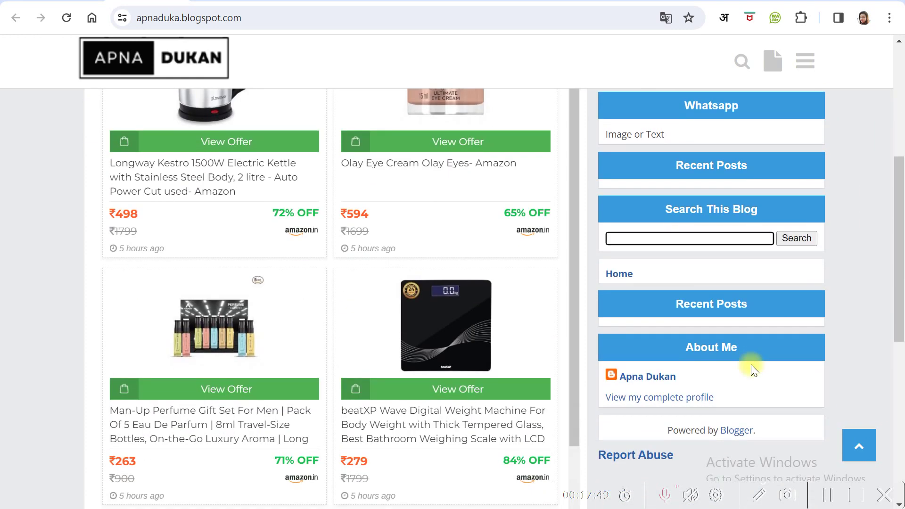
left_click_drag(681, 308, 777, 314)
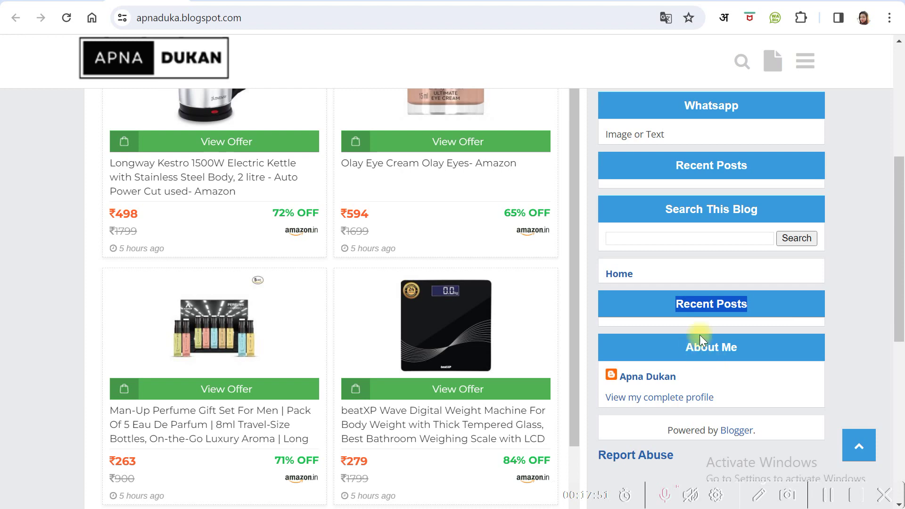
scroll(700, 335, "up", 6)
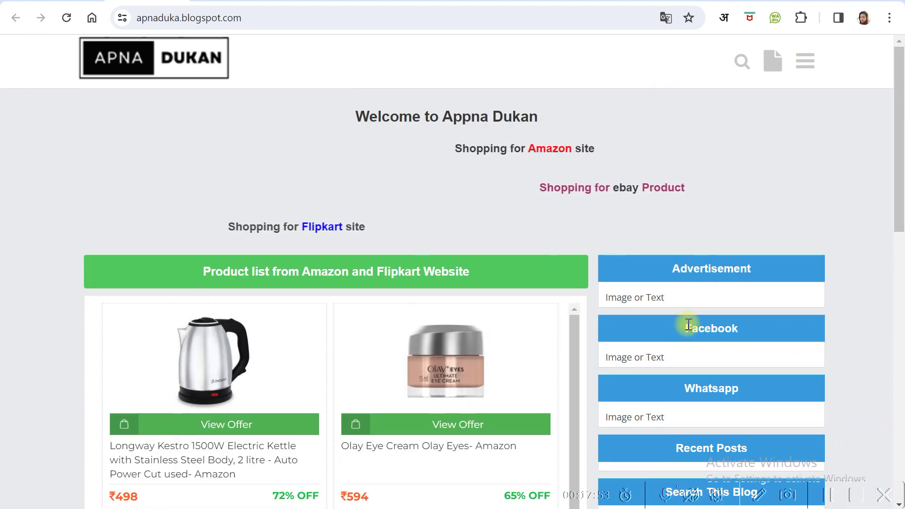
Return to Blogger's Layout page and close the 'Welcome to Appna Dukan' gadget without saving
left_click(702, 157)
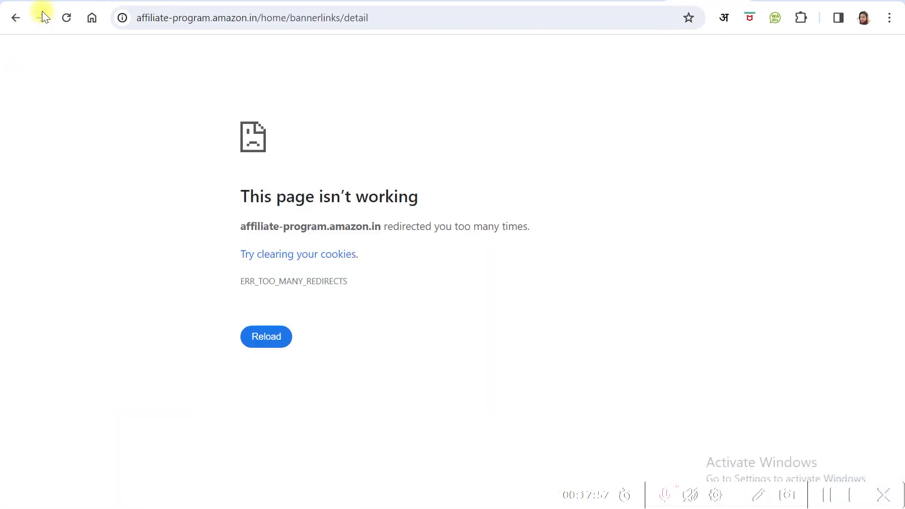
left_click(42, 10)
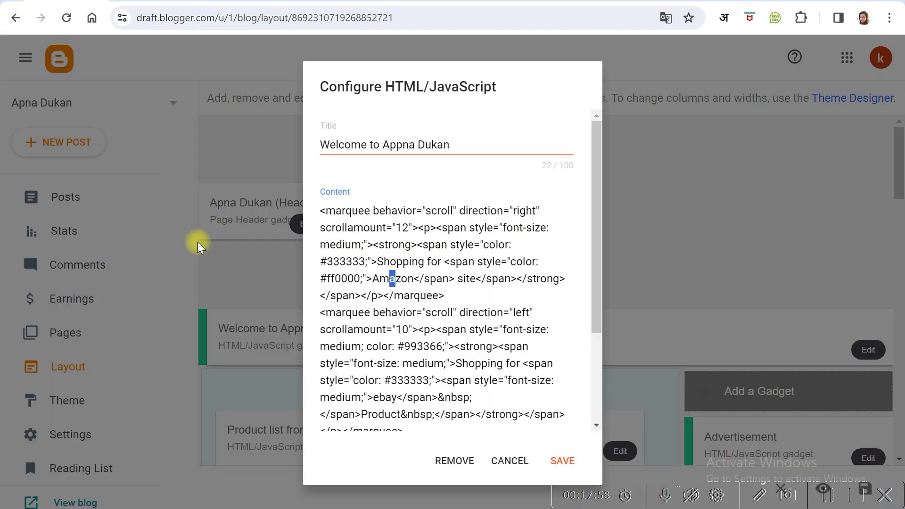
left_click(510, 461)
scroll(495, 413, "down", 6)
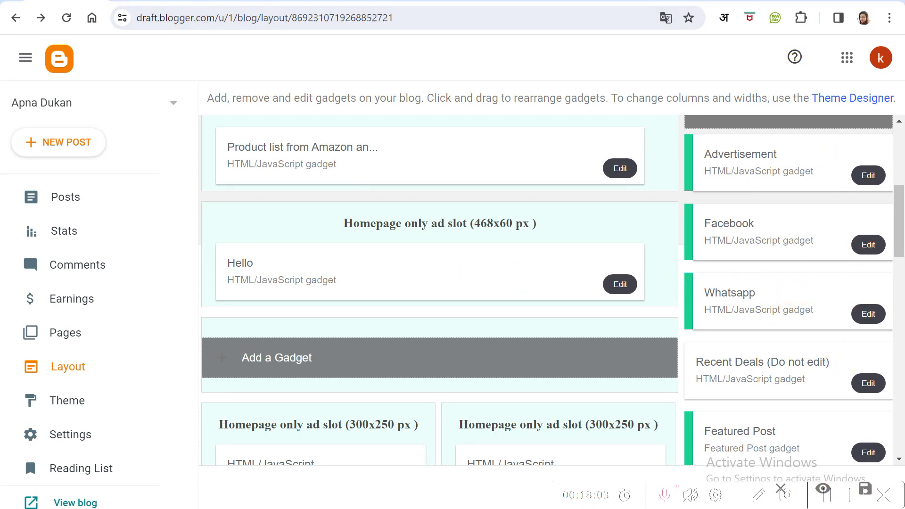
Compare the blog's Advertisement, Facebook and Whatsapp sidebar sections with the matching gadgets on Blogger's Layout page
left_click(217, 6)
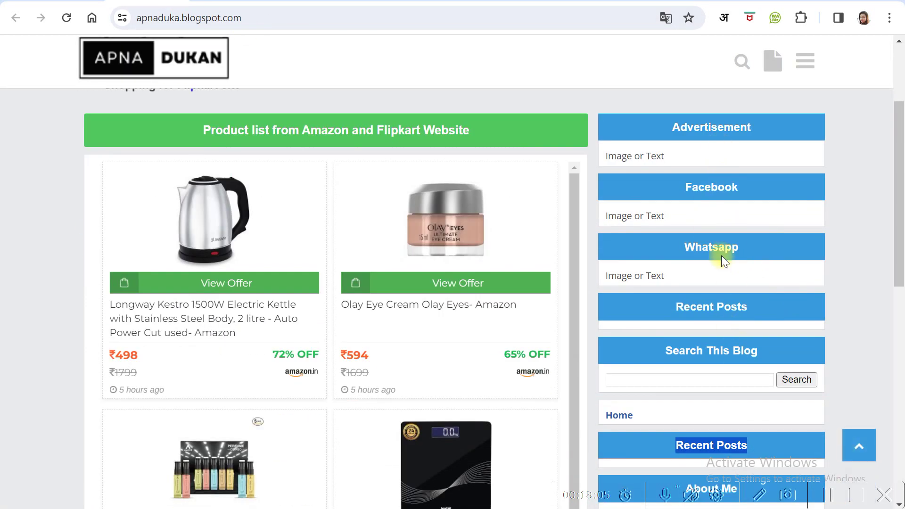
key("ctrl+shift+Tab")
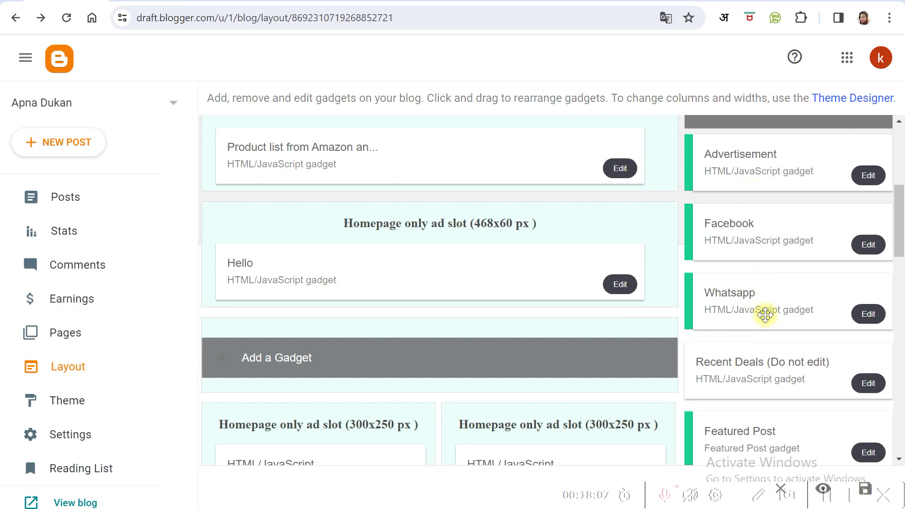
key("ctrl+Tab")
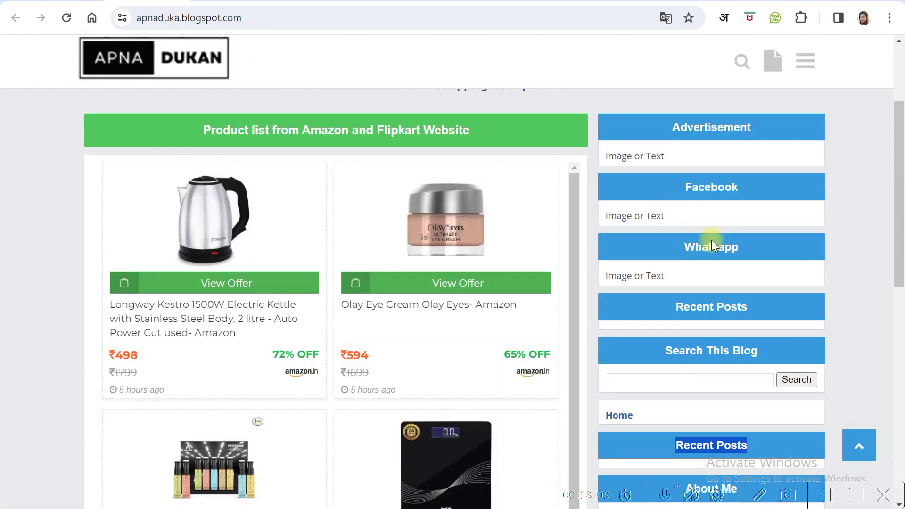
key("ctrl+shift+Tab")
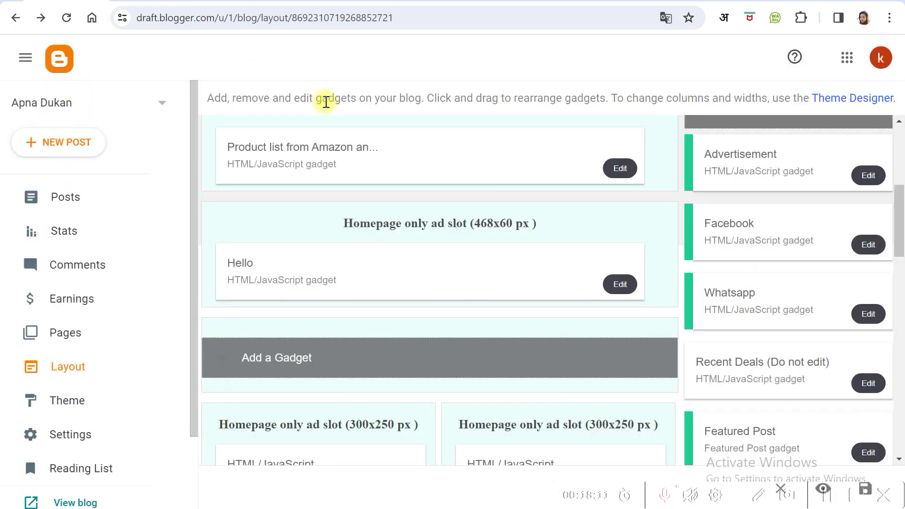
Replace the Advertisement gadget's 'Image or Text' content with the copied Amazon, ebay and Flipkart marquee code and save the gadget
left_click(868, 176)
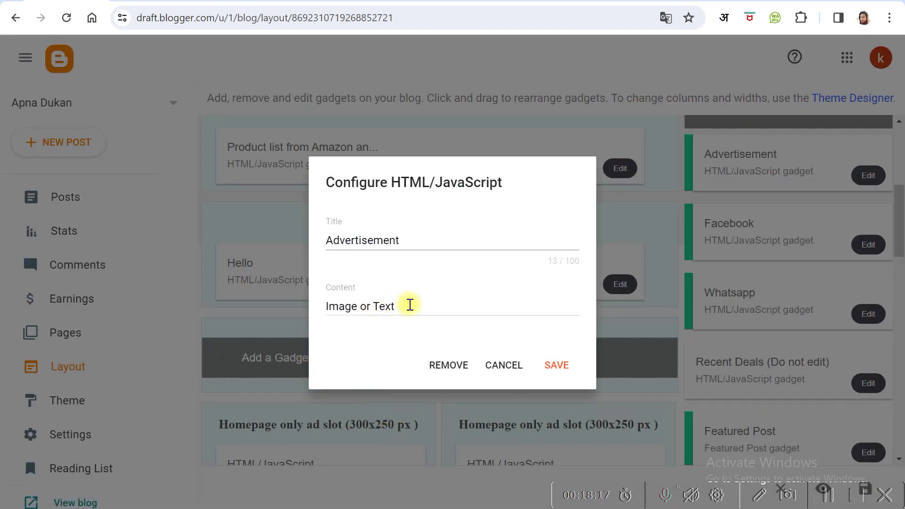
left_click_drag(410, 305, 286, 313)
key("ctrl+v")
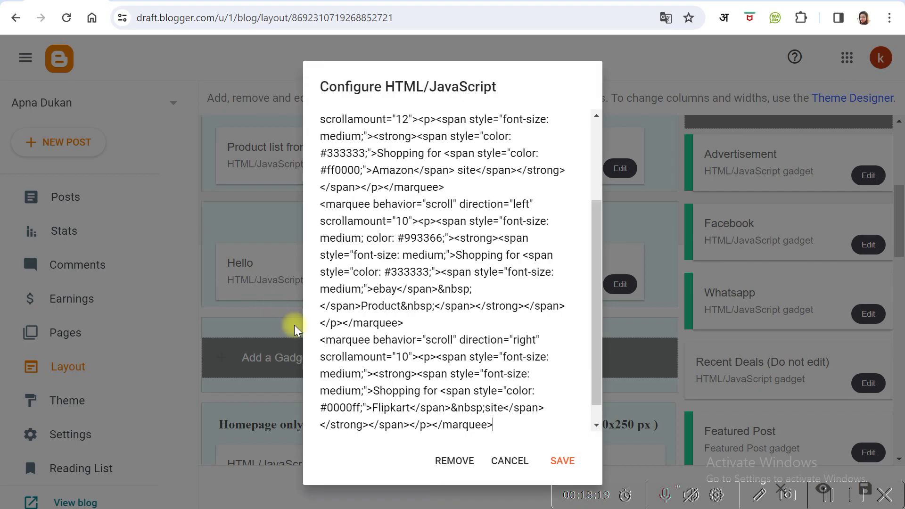
left_click(569, 463)
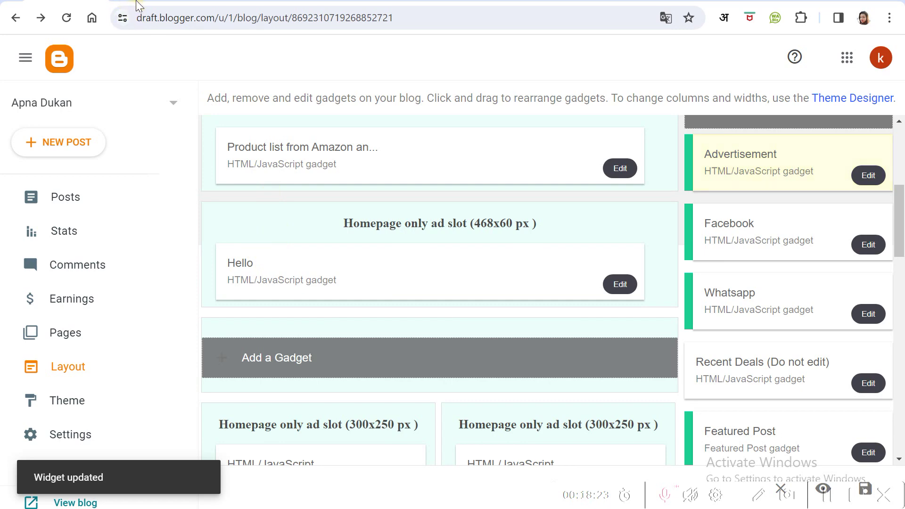
Reload the Apna Dukan blog and check its Advertisement and Facebook sidebar sections
left_click(137, 4)
left_click(65, 18)
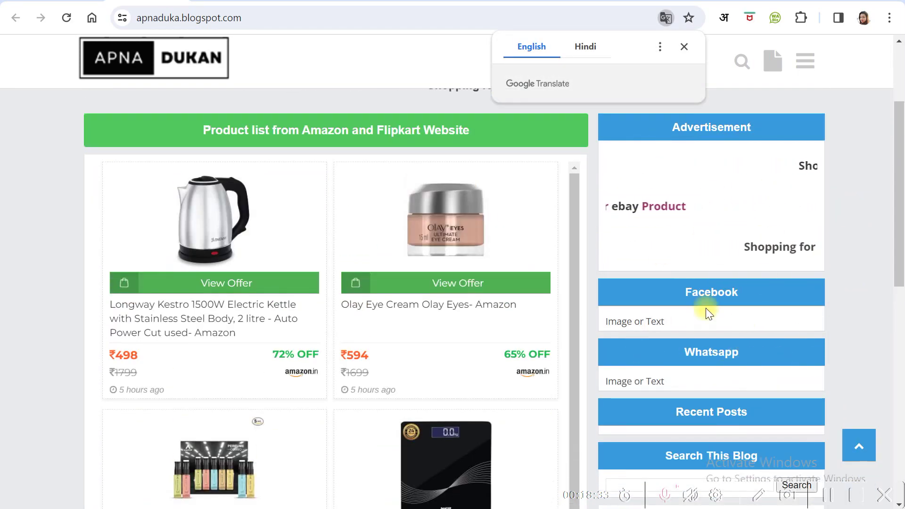
left_click_drag(683, 293, 763, 292)
left_click(763, 293)
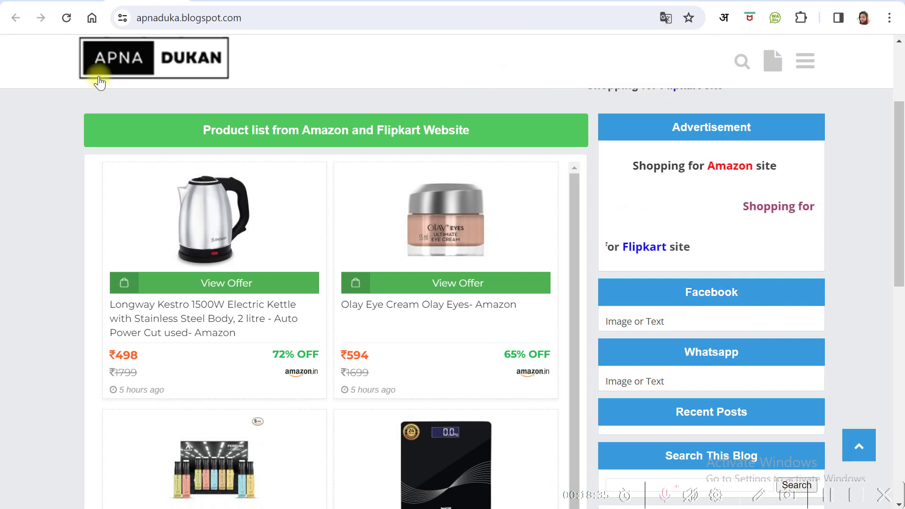
Open the Facebook gadget from Blogger's Layout page, examine its replaceable content, and close it without saving
left_click(89, 5)
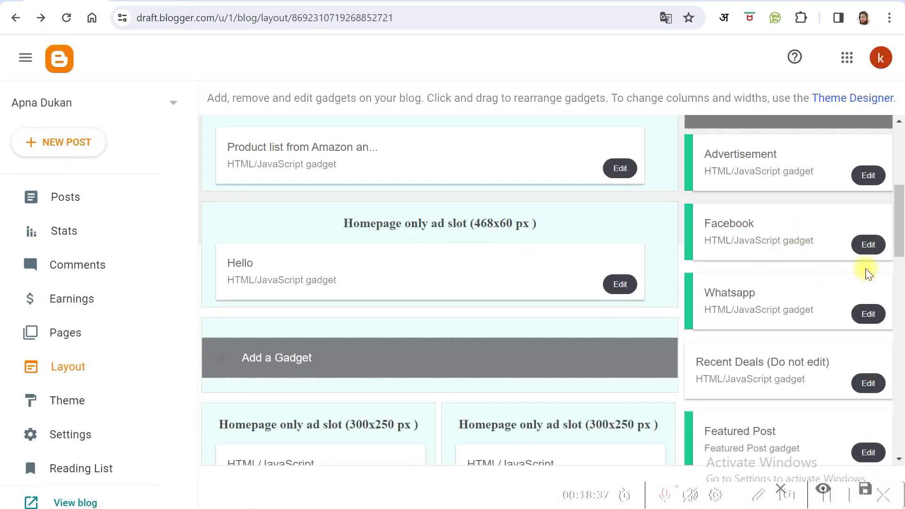
left_click(868, 245)
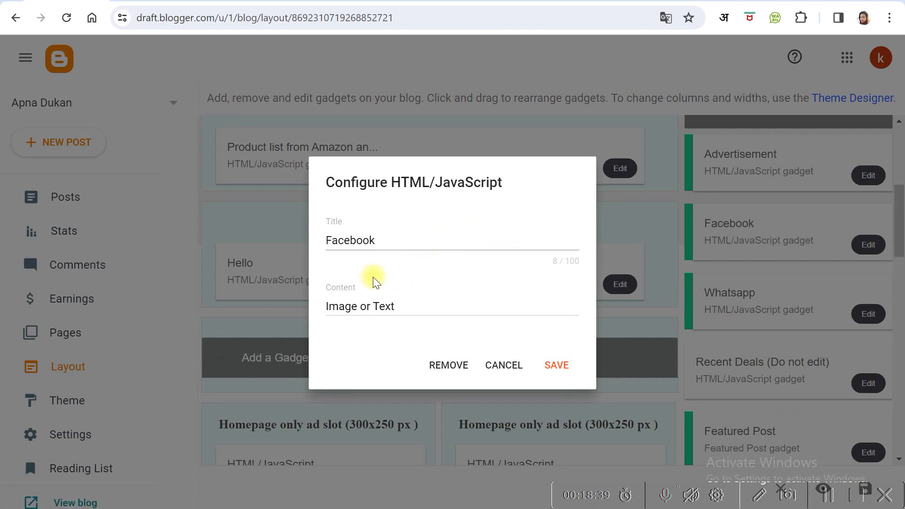
left_click_drag(406, 305, 313, 301)
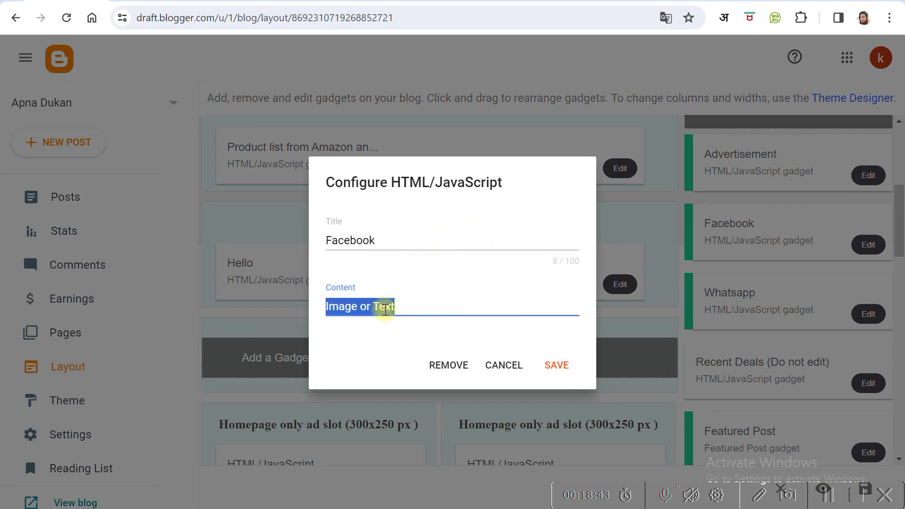
left_click(492, 366)
Open the Whatsapp gadget, examine its content field, and close it without saving
left_click(868, 316)
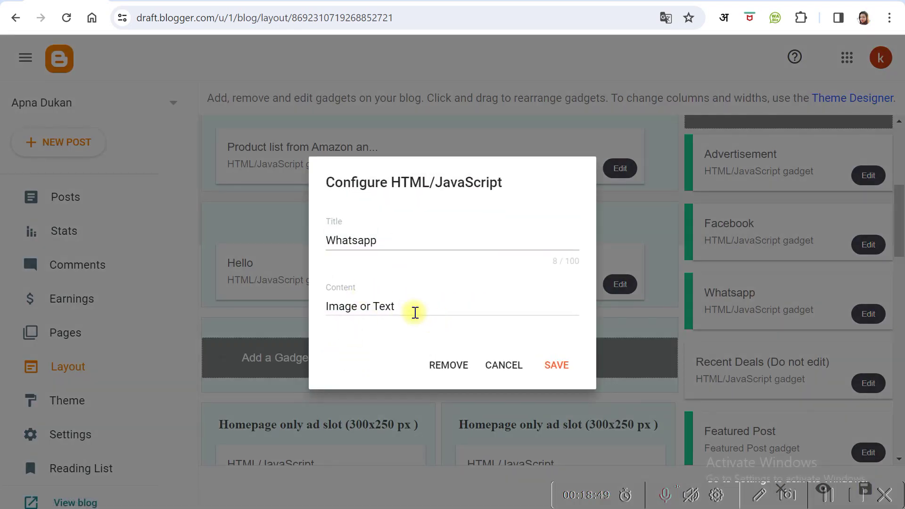
left_click_drag(407, 307, 309, 308)
left_click(384, 308)
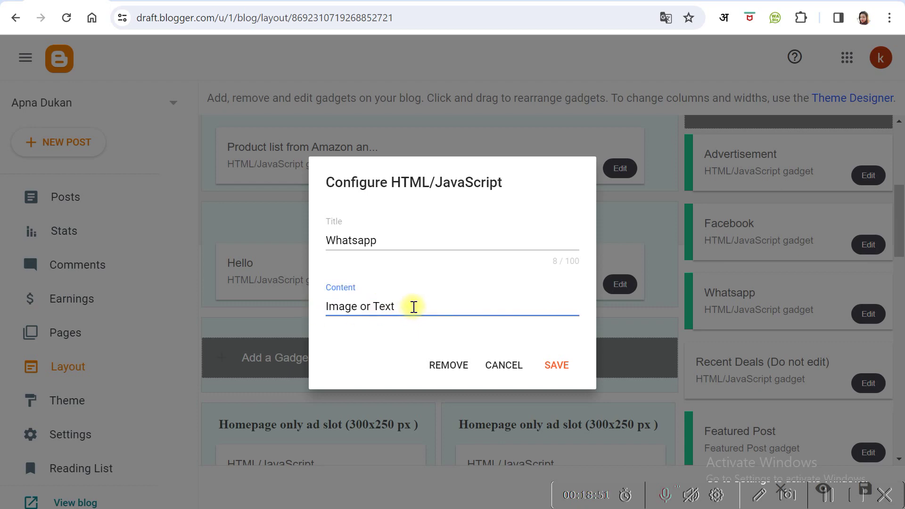
left_click(507, 367)
Open the 'Recent Deals (Do not edit)' gadget, inspect its title and content, and close it without saving
scroll(802, 391, "down", 3)
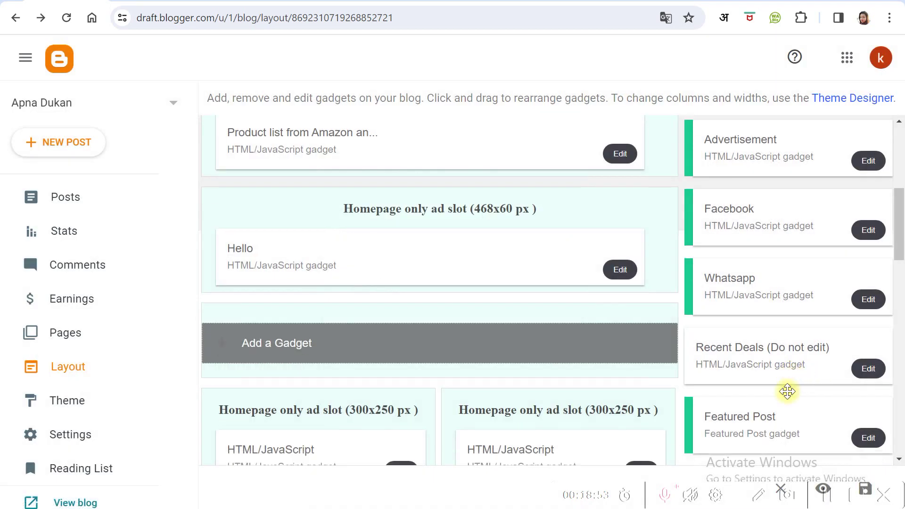
left_click(868, 242)
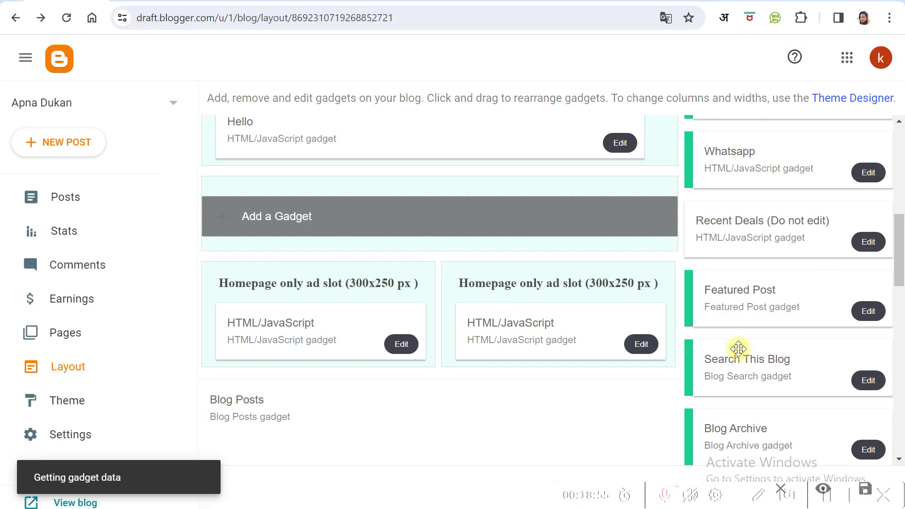
left_click_drag(478, 240, 392, 241)
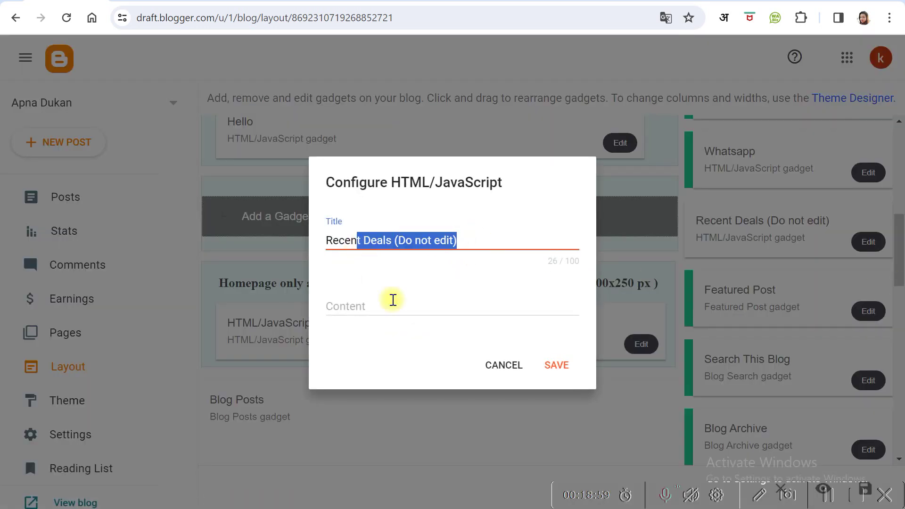
left_click(498, 365)
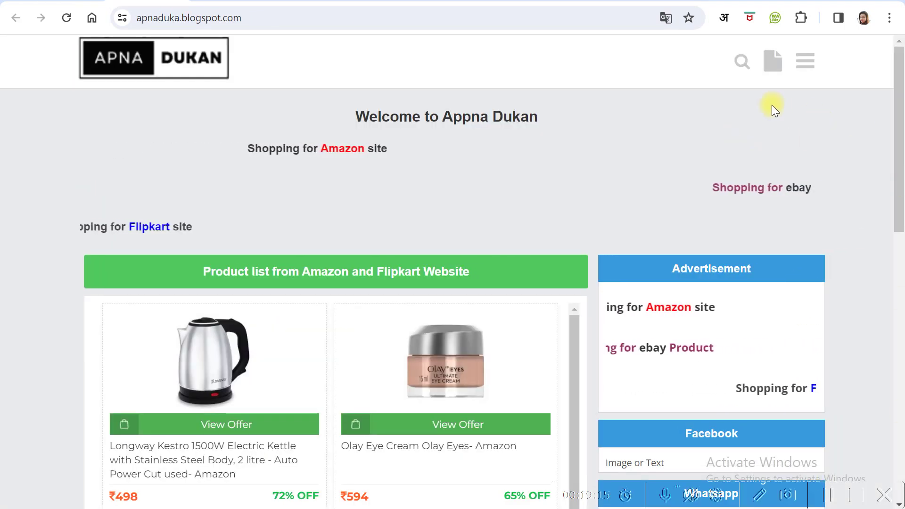
Show the Deals menu on the Apna Dukan blog and open the theme's HTML code for editing in Blogger
left_click(800, 64)
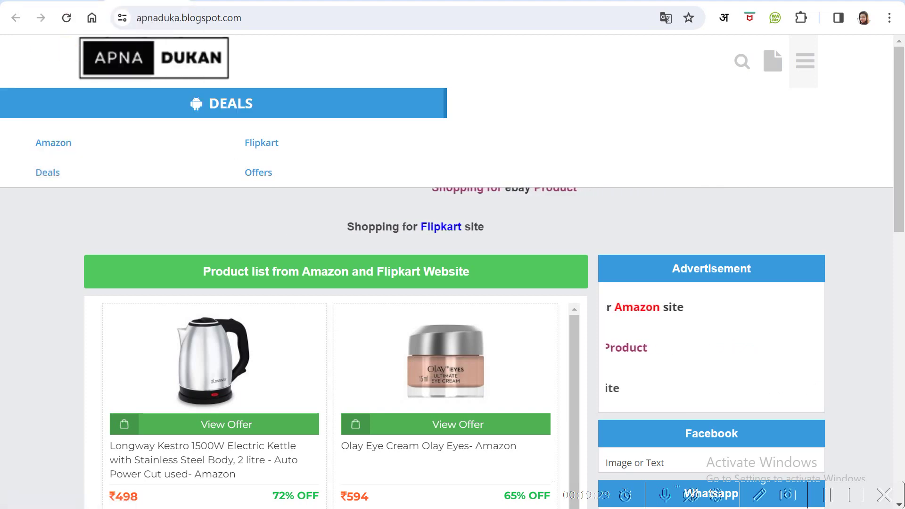
key("ctrl+Tab")
scroll(425, 234, "down", 3)
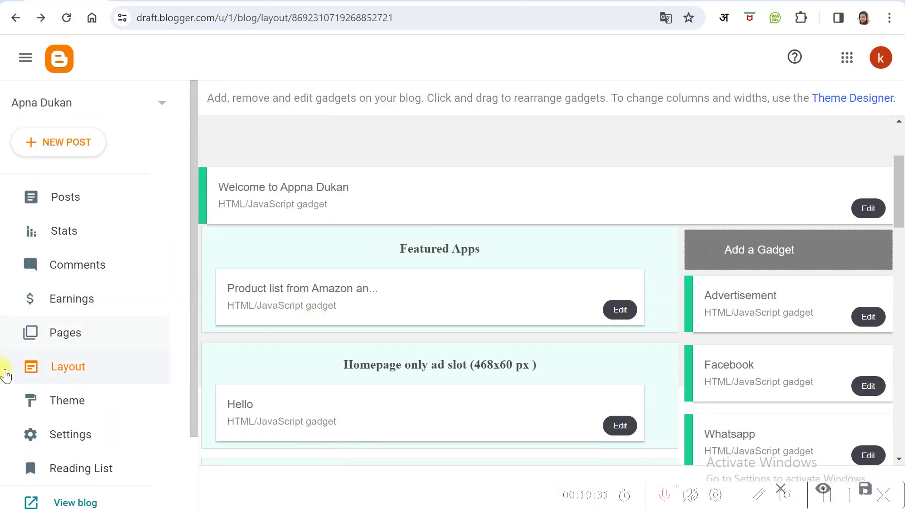
left_click(75, 405)
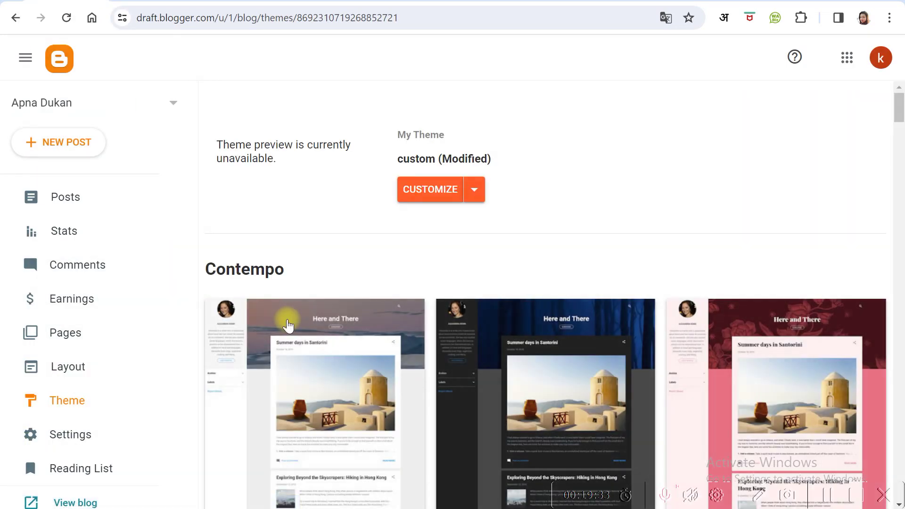
left_click(486, 200)
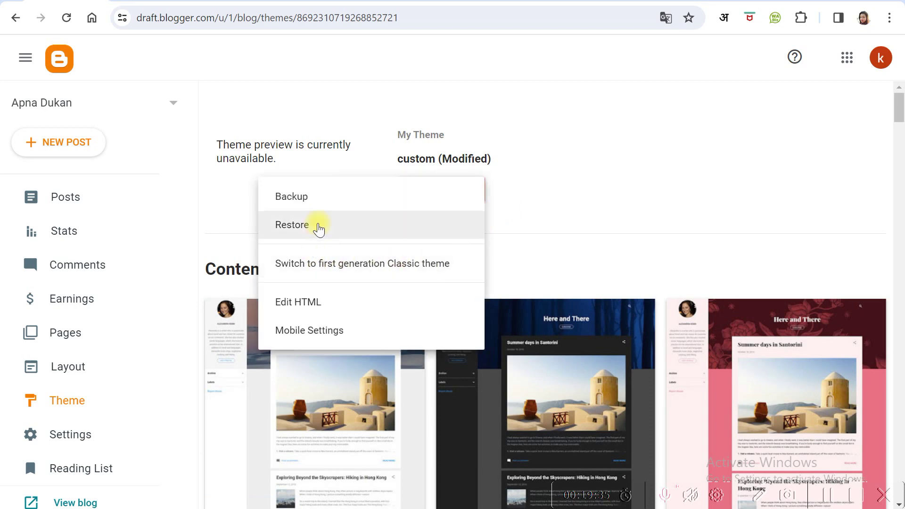
left_click(293, 302)
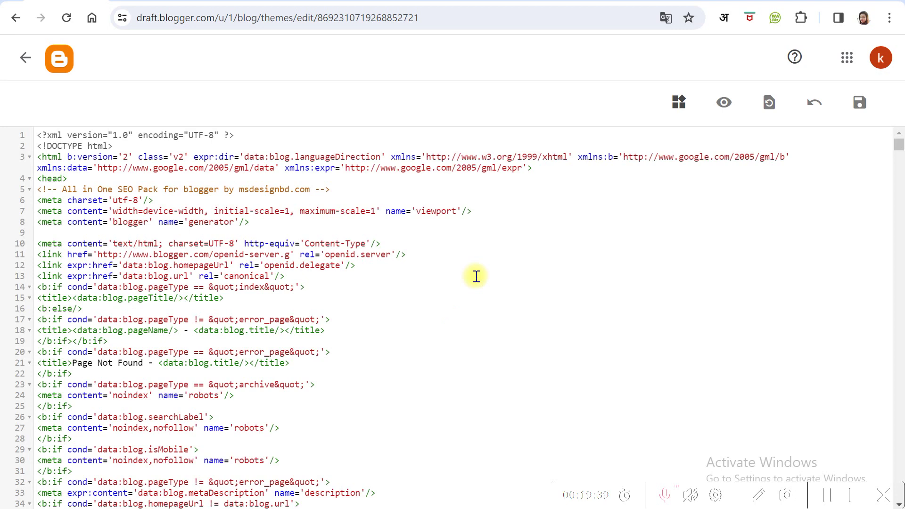
Review the Deals menu entries on the Apna Dukan blog and return to the theme's HTML code
key("ctrl+Tab")
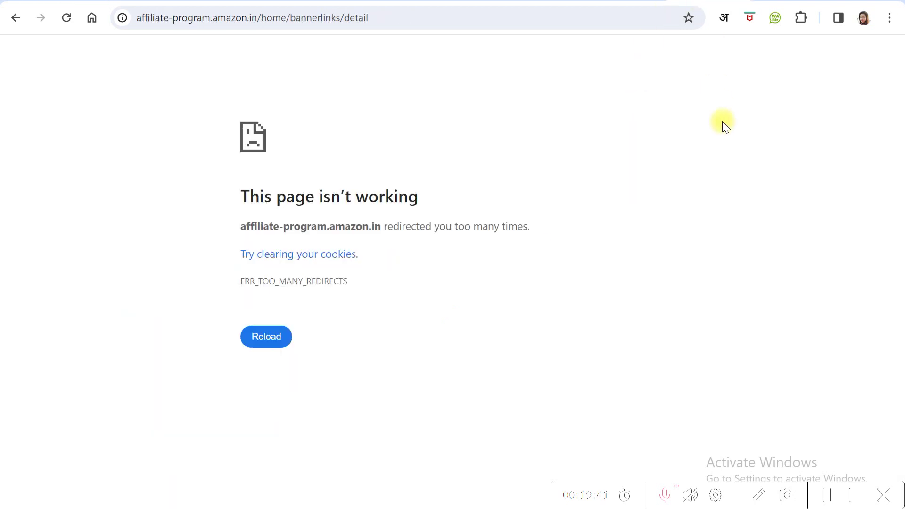
key("ctrl+Tab")
key("ctrl+Tab")
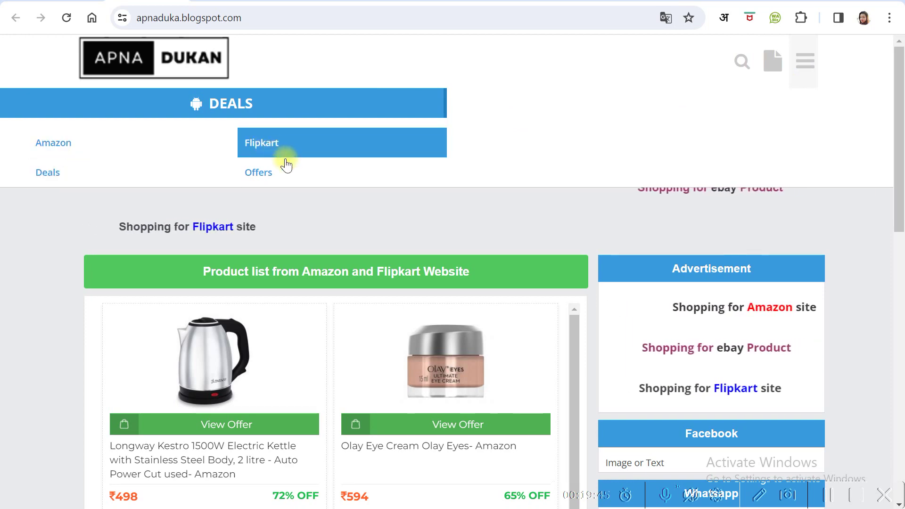
key("ctrl+Tab")
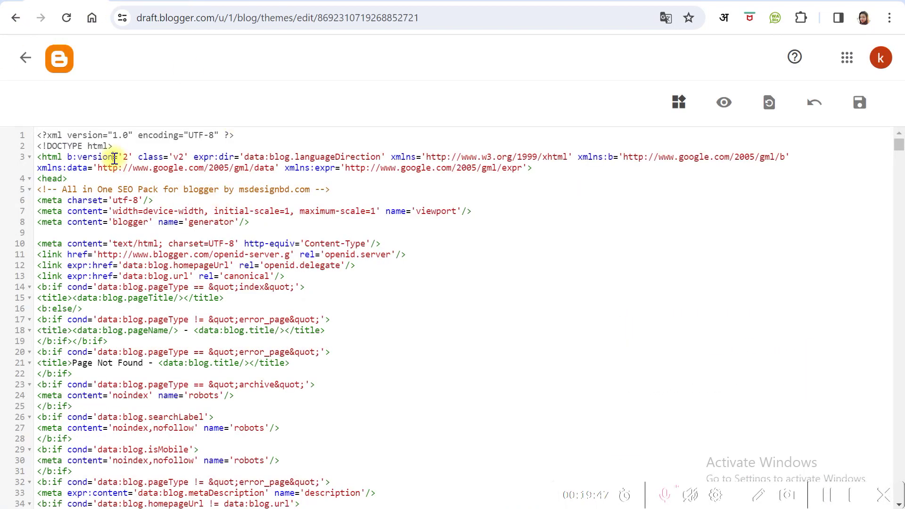
Search the theme's HTML code for "amazon" to locate the Deals menu links
key("ctrl+f")
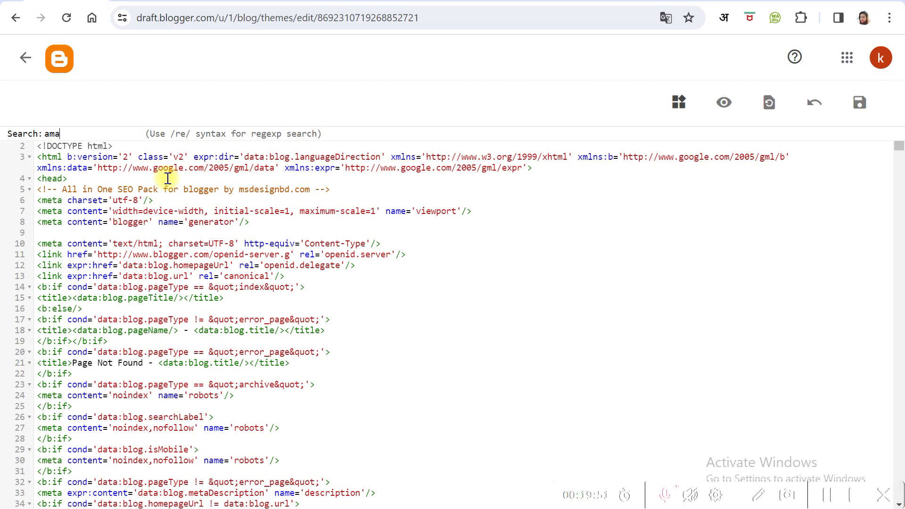
key("Return")
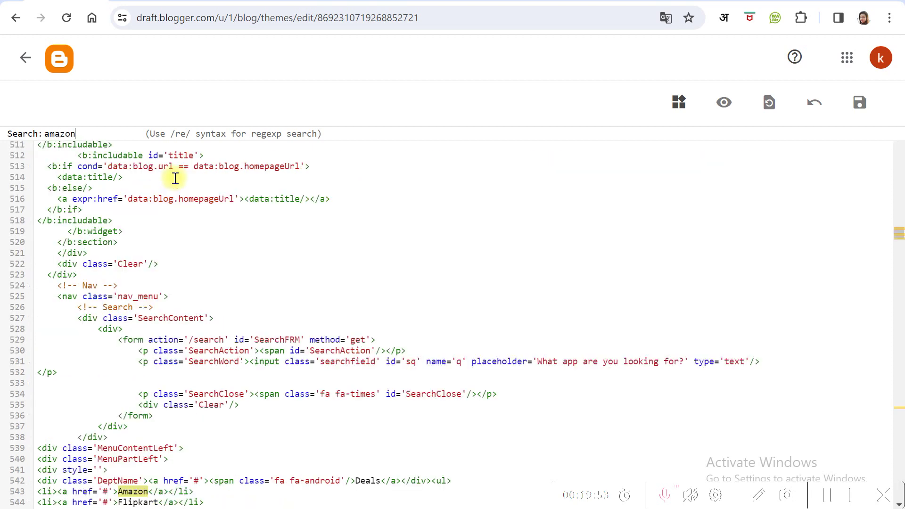
scroll(210, 370, "down", 5)
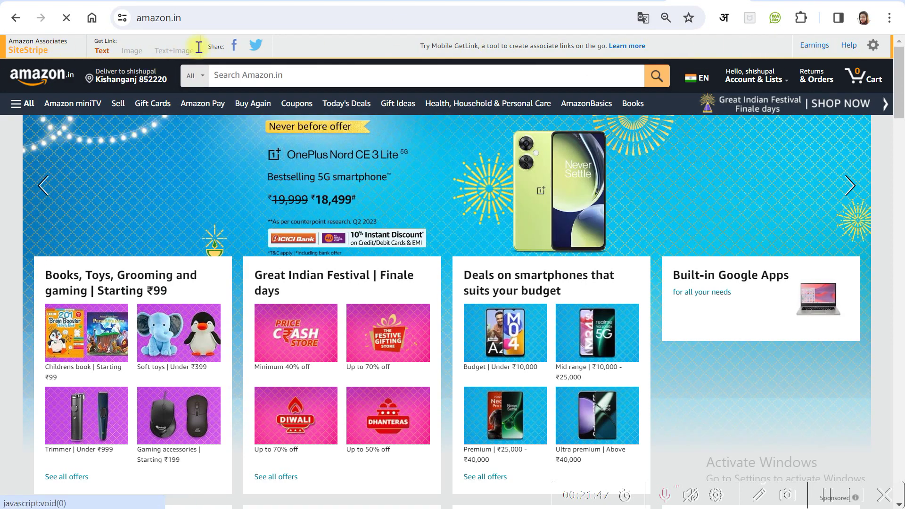
Switch to Amazon.in, search for "tvs" in the Electronics category, and browse the product results
left_click(202, 77)
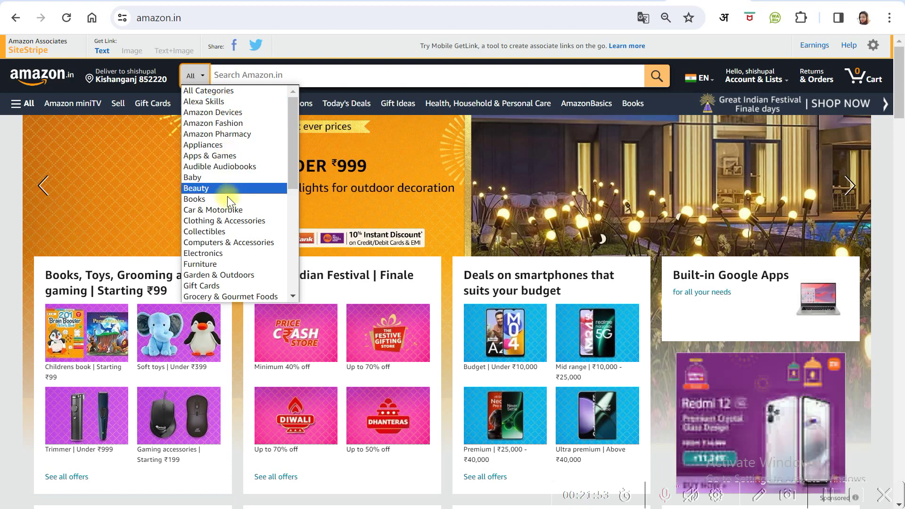
left_click(208, 253)
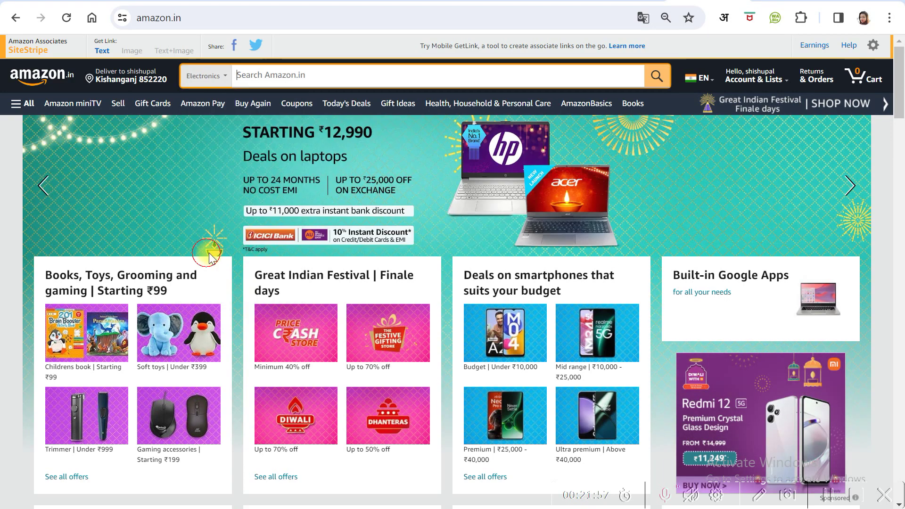
left_click(289, 106)
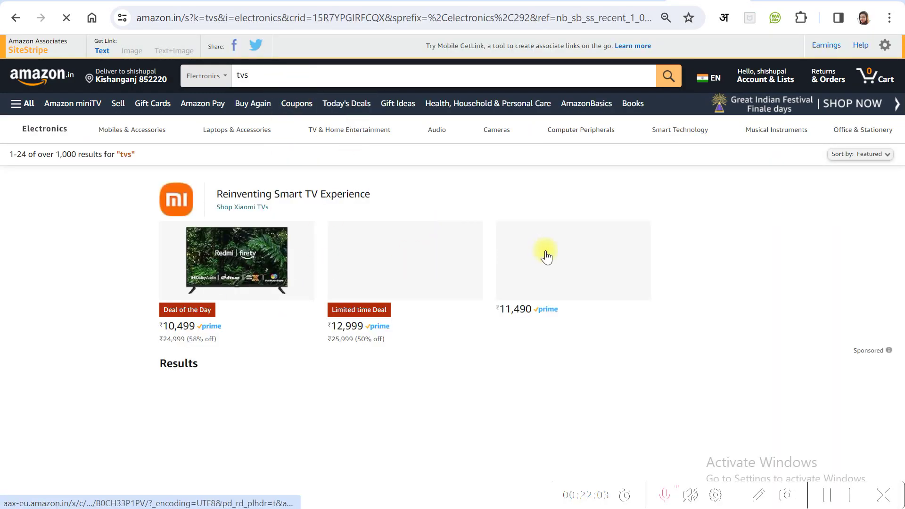
scroll(382, 299, "down", 9)
scroll(383, 299, "up", 9)
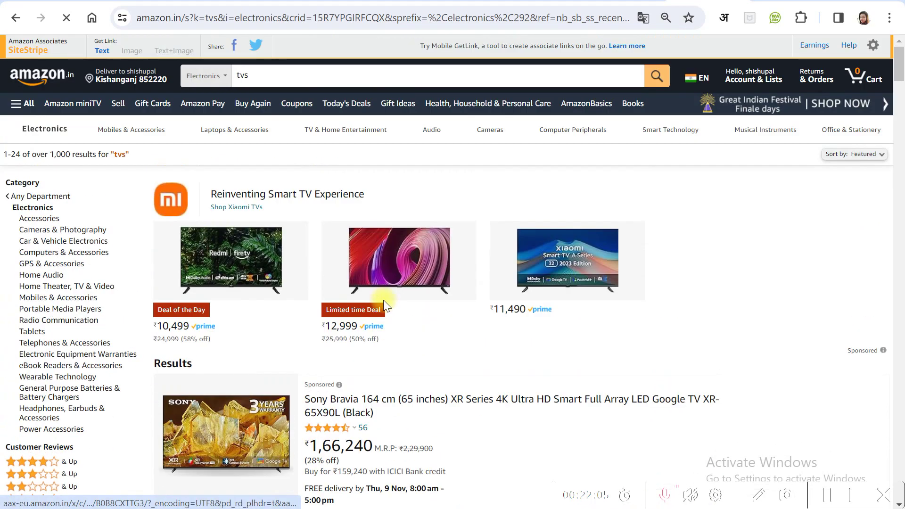